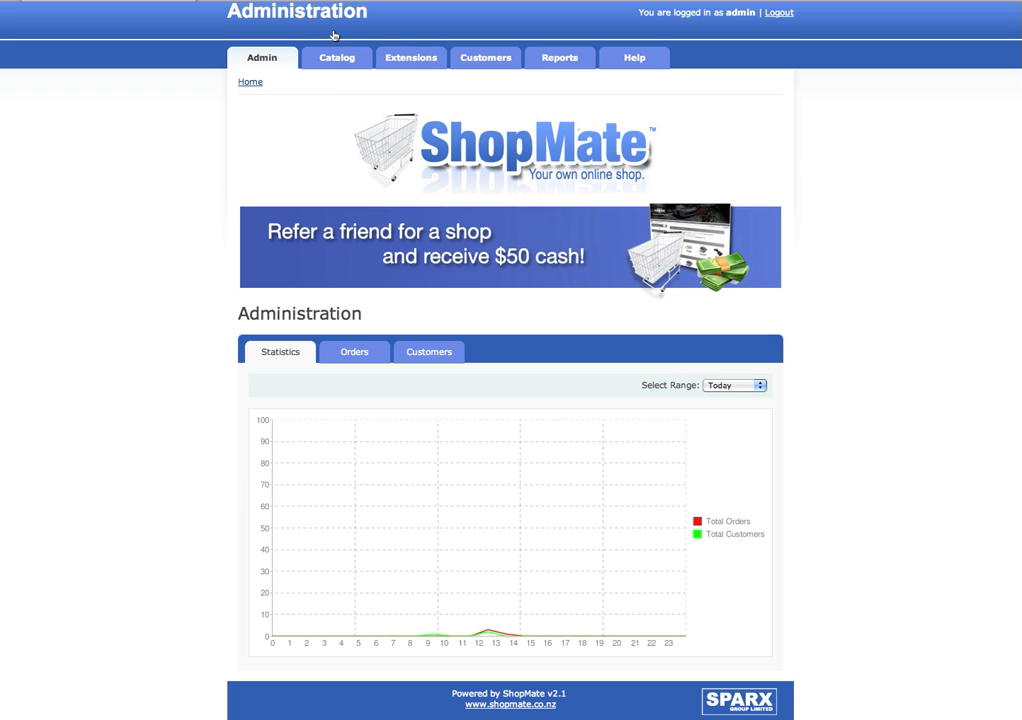
# - Open the store Settings page through Admin > Configuration > Setting
pyautogui.moveTo(262, 57)
pyautogui.moveTo(268, 115)
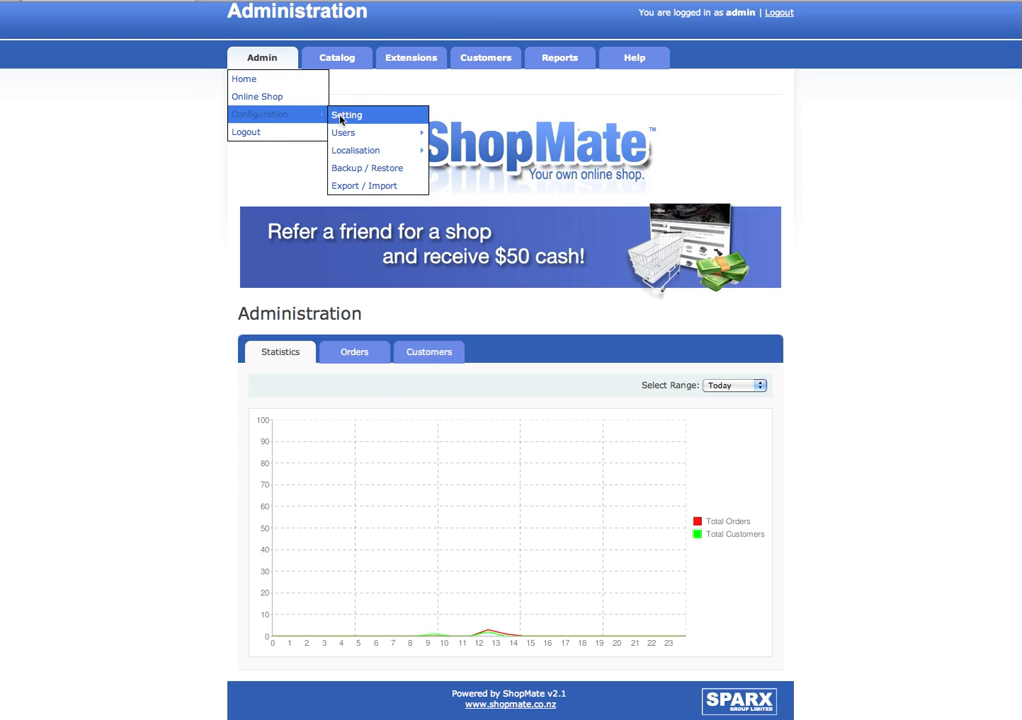
pyautogui.click(343, 116)
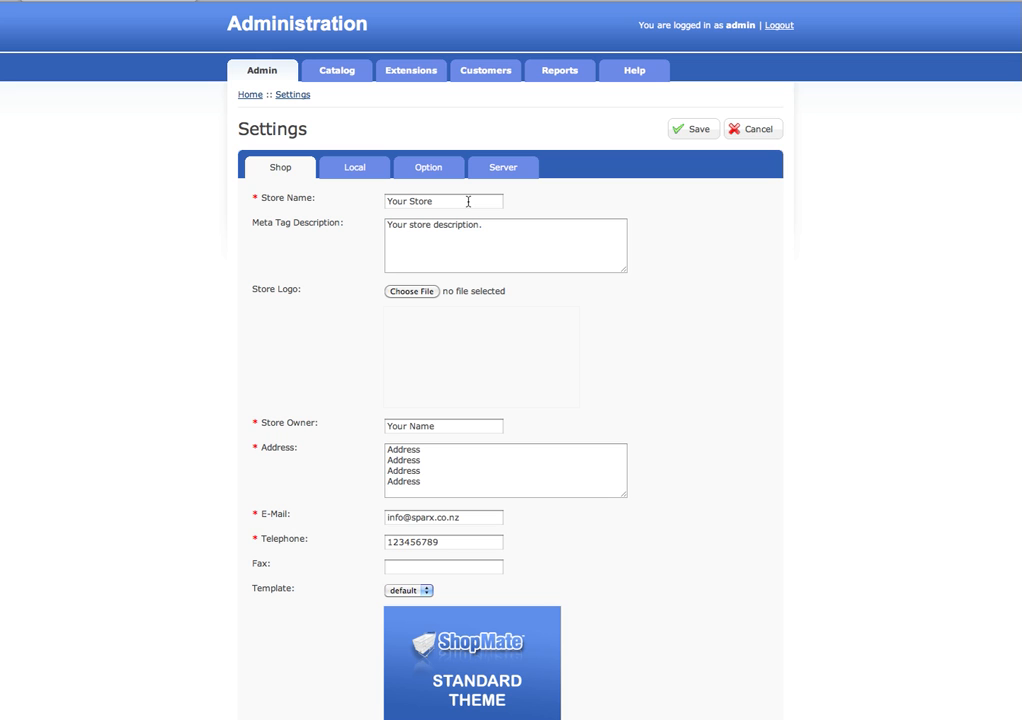
# - Review the Store Name and Meta Tag Description fields on the Shop tab
pyautogui.moveTo(467, 202); pyautogui.dragTo(378, 203)
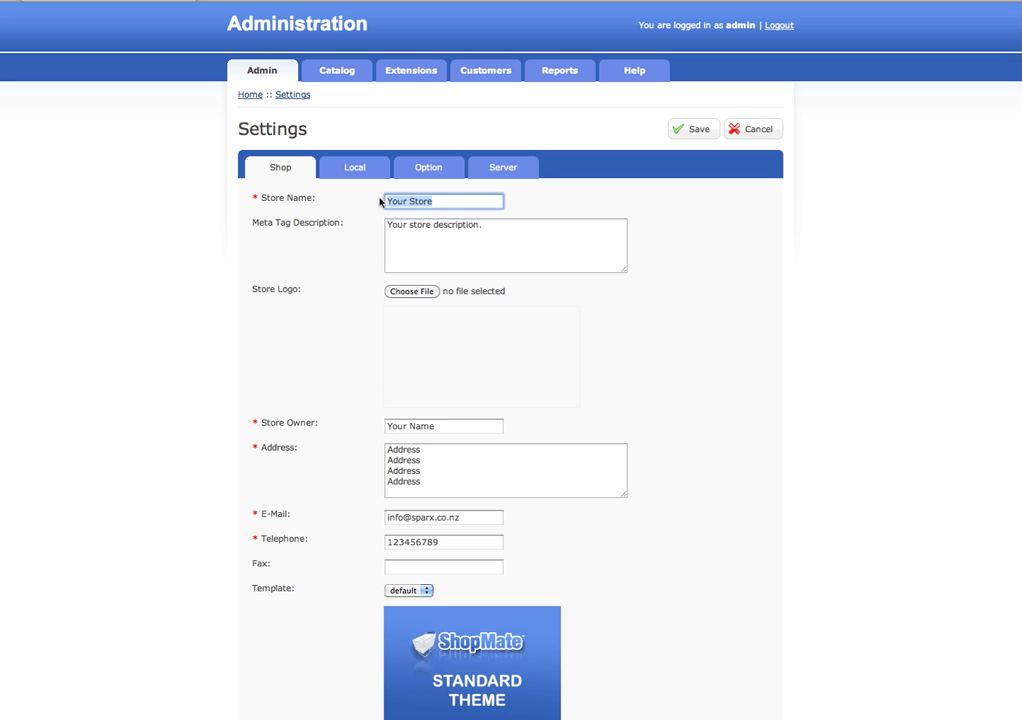
pyautogui.press('Right')
pyautogui.scroll(-2, 892, 258)
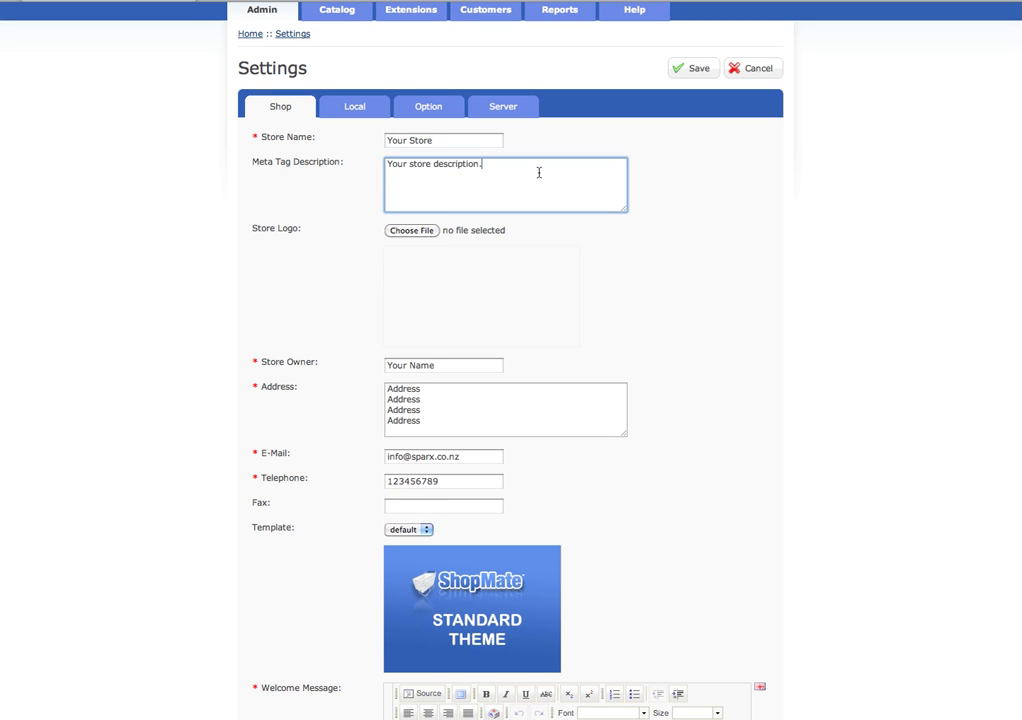
pyautogui.moveTo(538, 171); pyautogui.dragTo(358, 164)
pyautogui.click(507, 172)
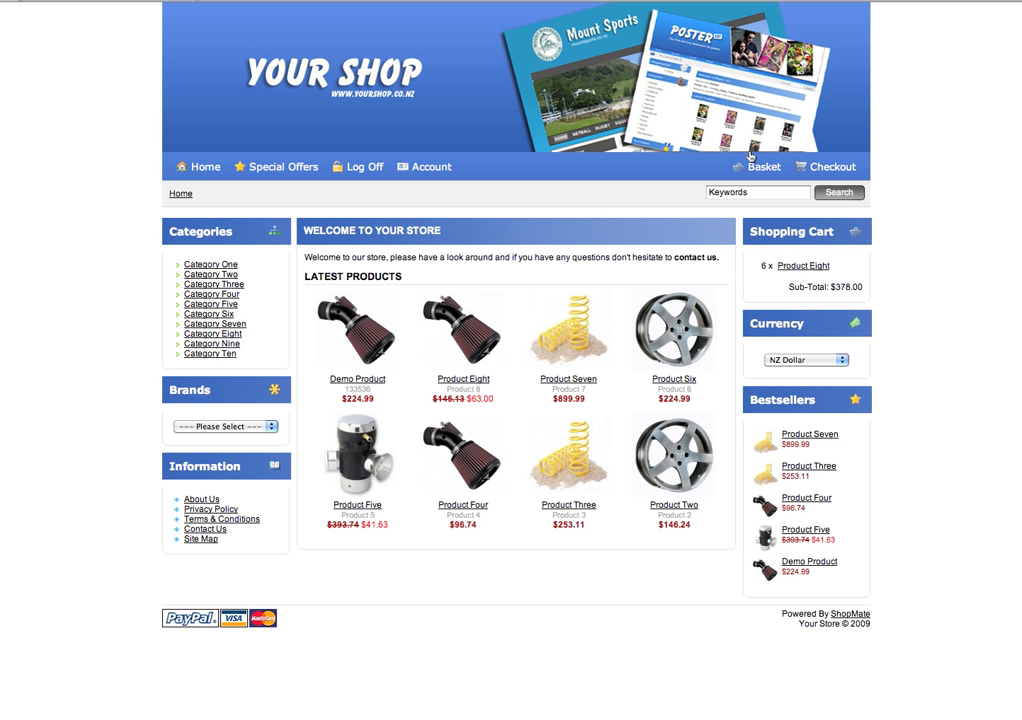
# - Check the storefront Contact Us page, then review the store e-mail in Settings
pyautogui.click(208, 529)
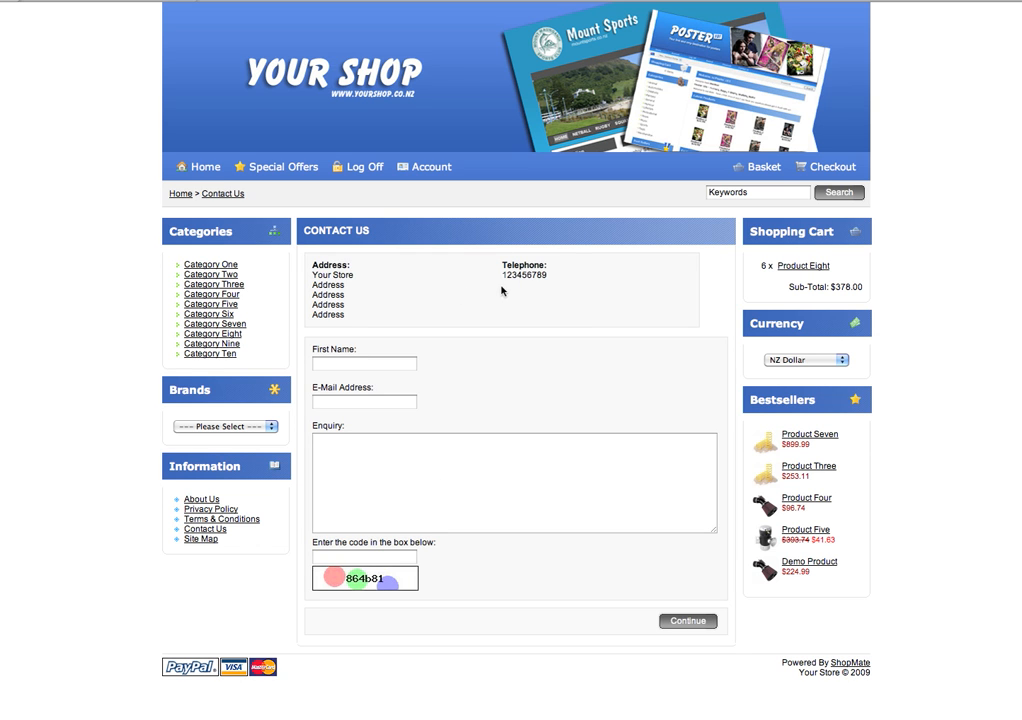
pyautogui.click(118, 2)
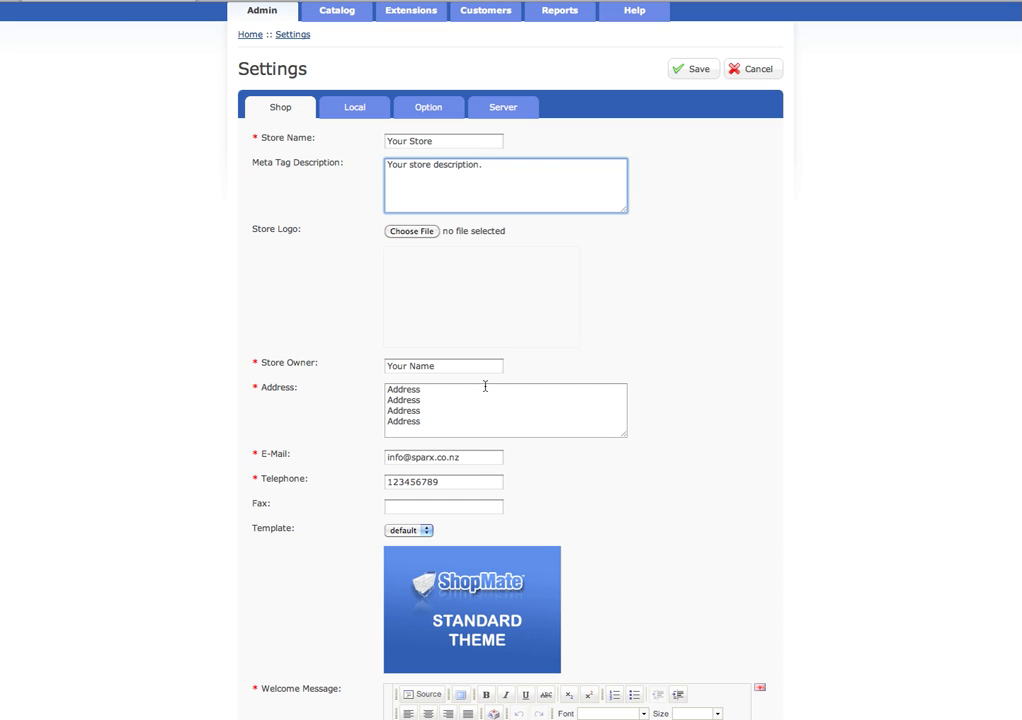
pyautogui.moveTo(472, 458); pyautogui.dragTo(385, 458)
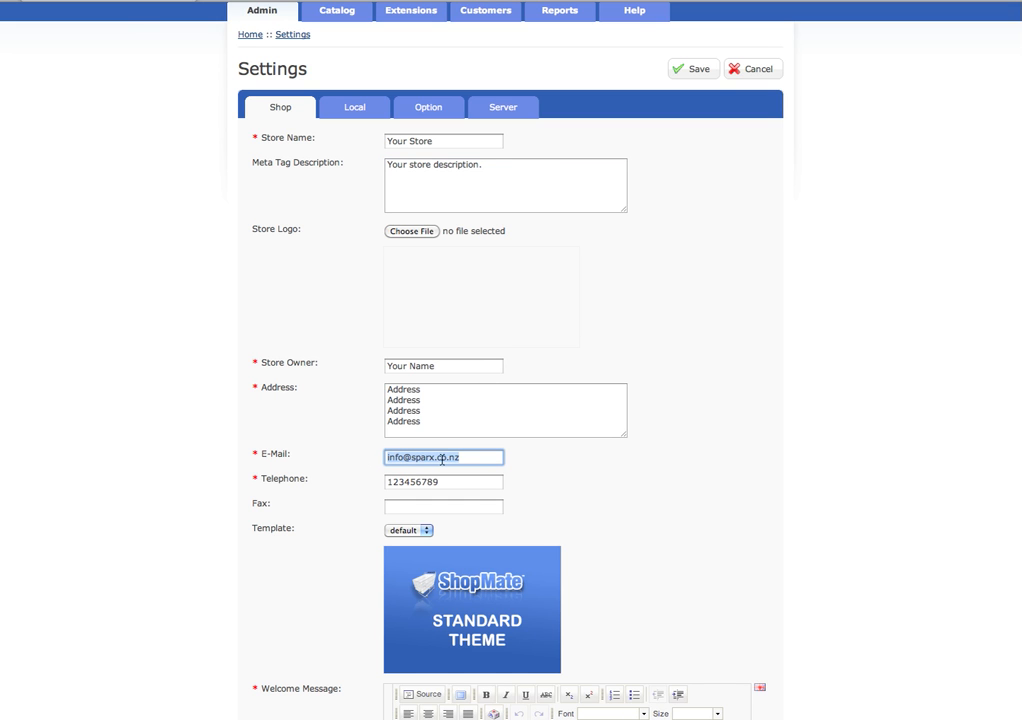
pyautogui.click(475, 461)
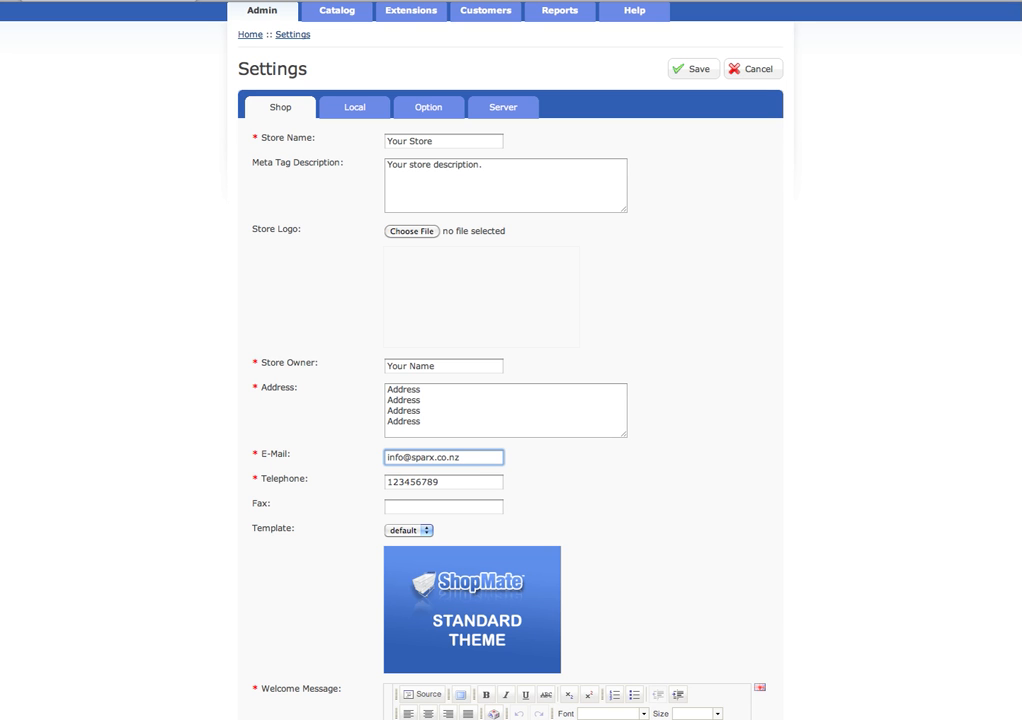
pyautogui.scroll(-3, 510, 400)
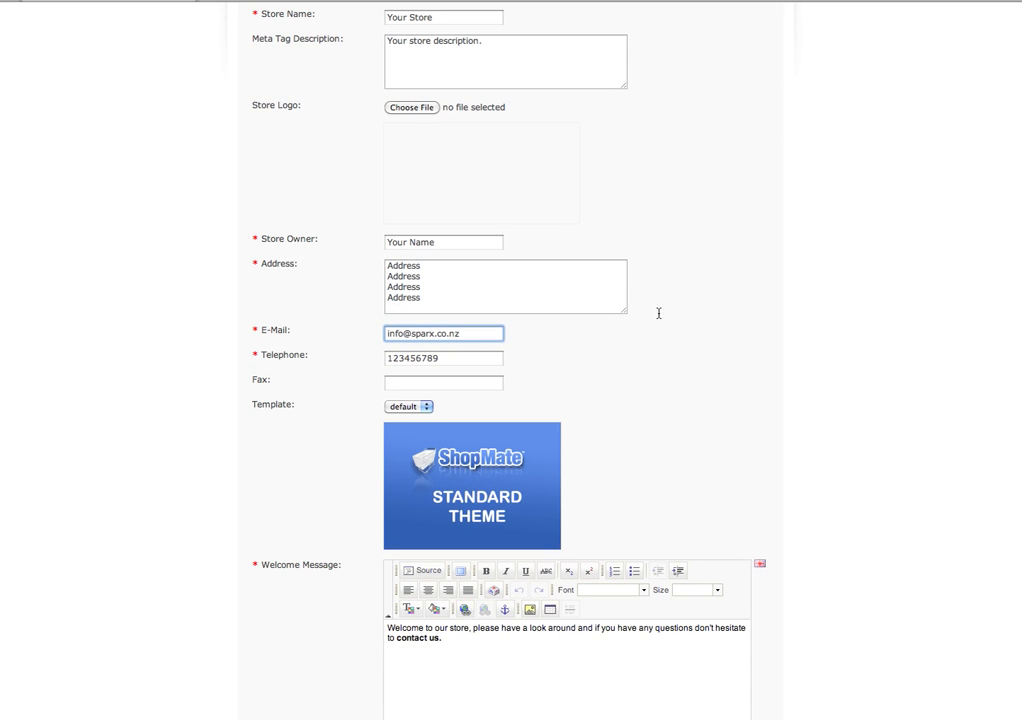
# - Copy the Telephone number 123456789 into the Fax field and save the settings
pyautogui.press('Tab')
pyautogui.click(418, 358)
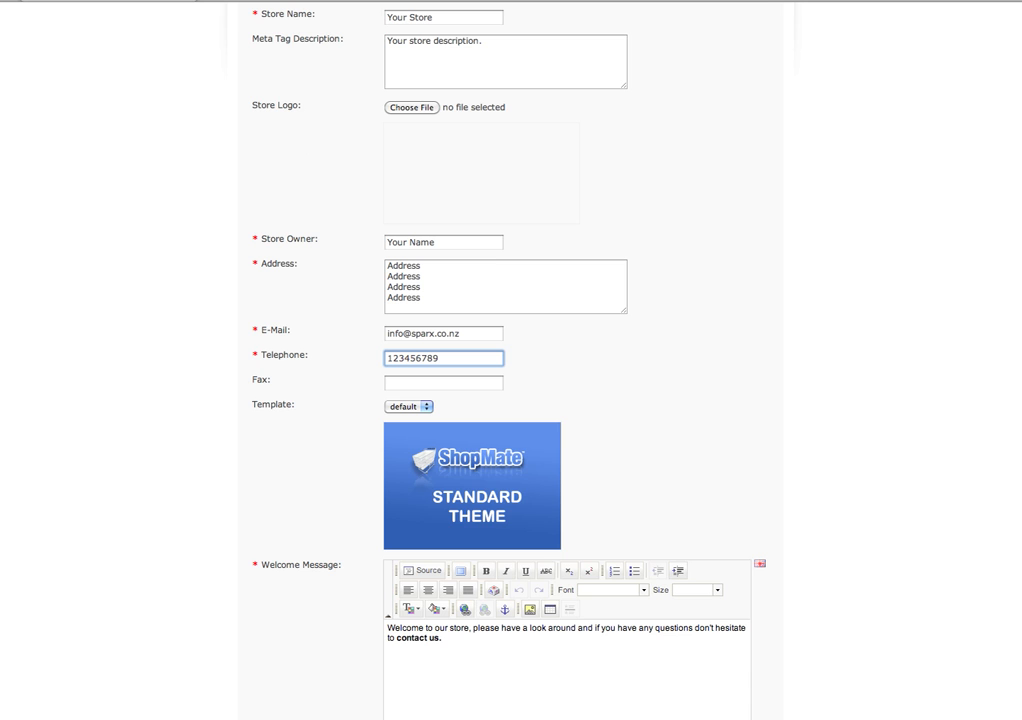
pyautogui.scroll(3, 1019, 448)
pyautogui.scroll(-4, 1019, 448)
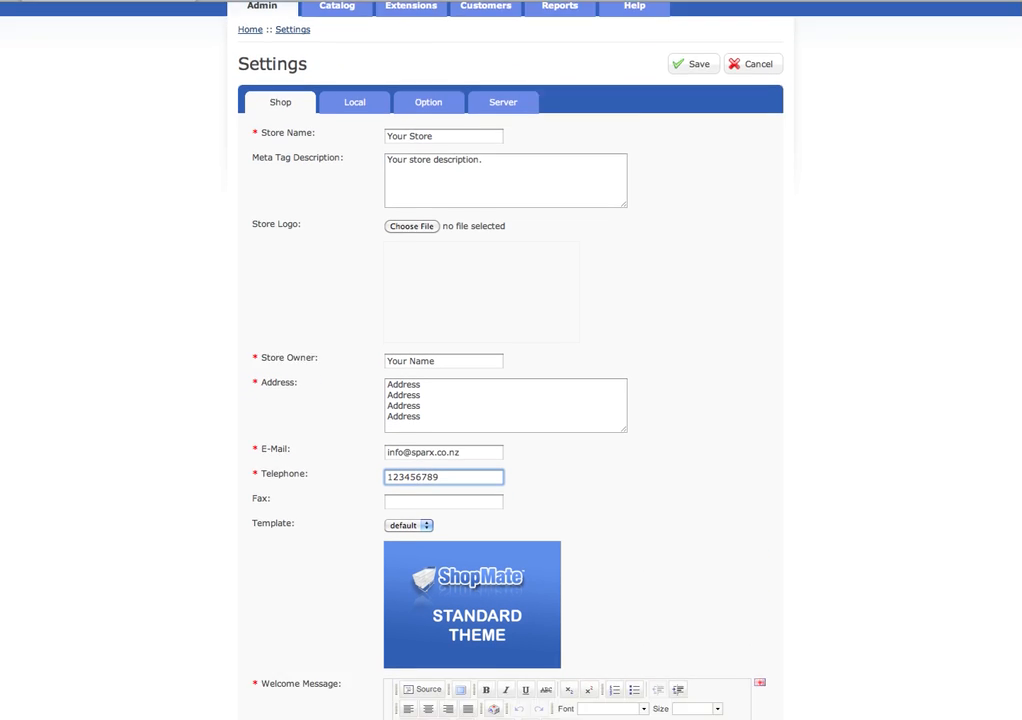
pyautogui.click(460, 357)
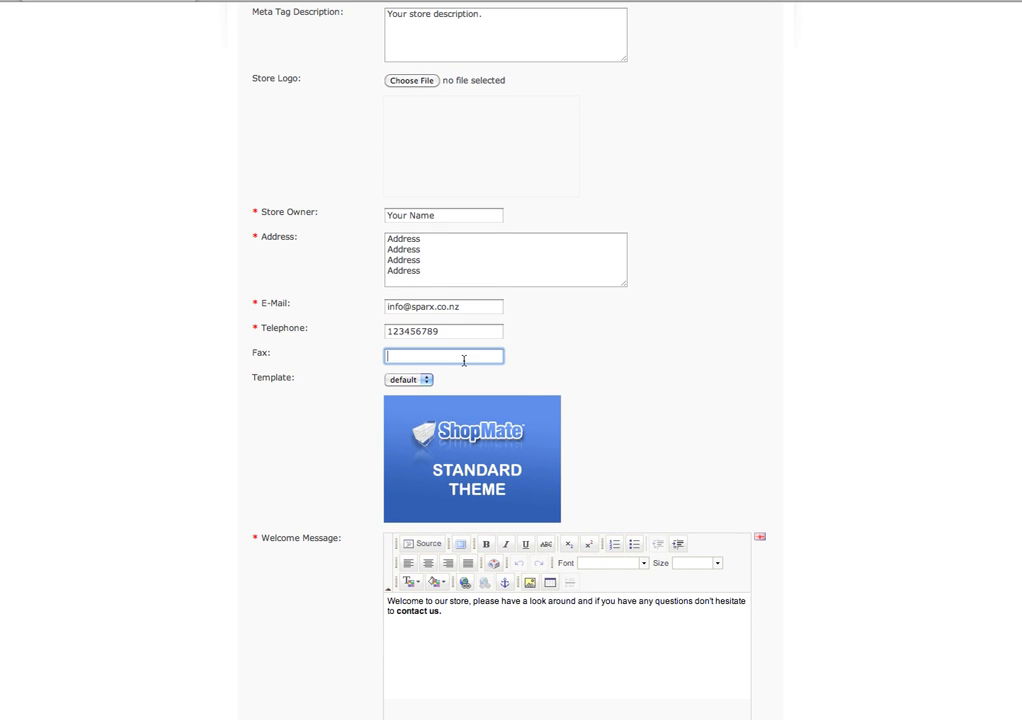
pyautogui.moveTo(468, 333); pyautogui.dragTo(328, 338)
pyautogui.press('super+c')
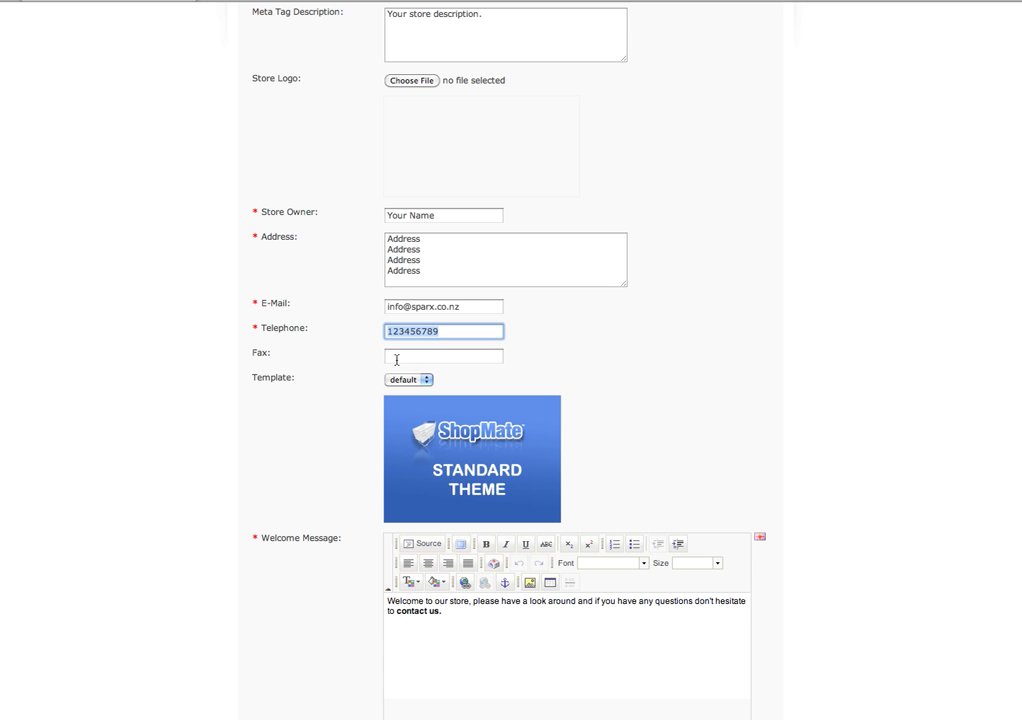
pyautogui.click(400, 357)
pyautogui.press('super+v')
pyautogui.scroll(3, 744, 367)
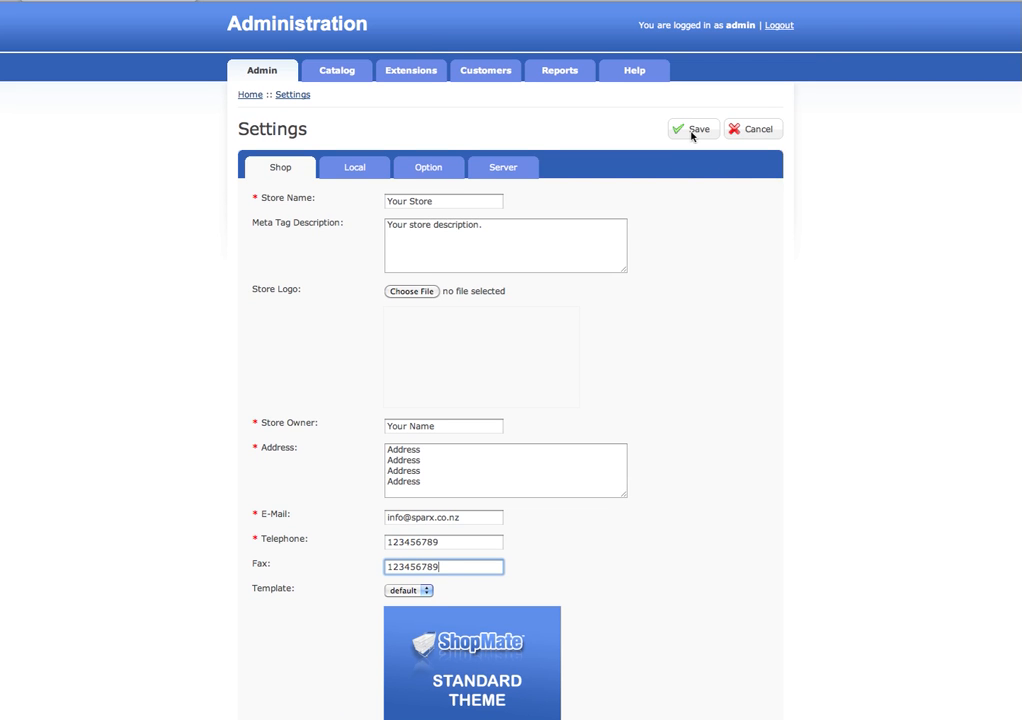
pyautogui.click(696, 130)
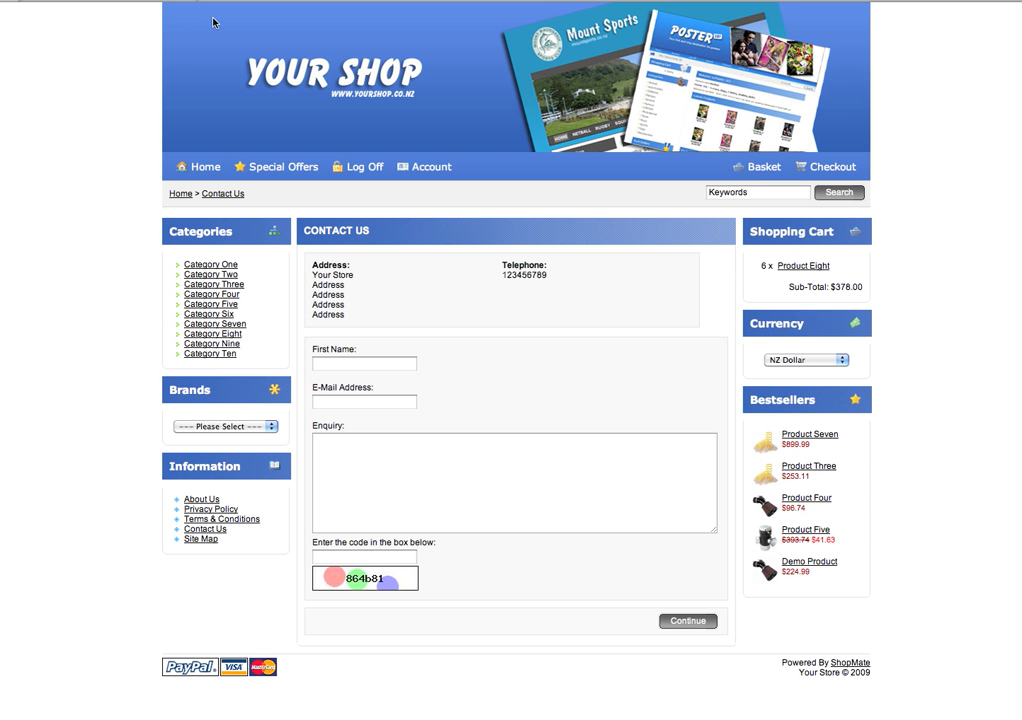
# - Reload the Contact Us page to confirm the Fax, and review the Template choices
pyautogui.press('super+r')
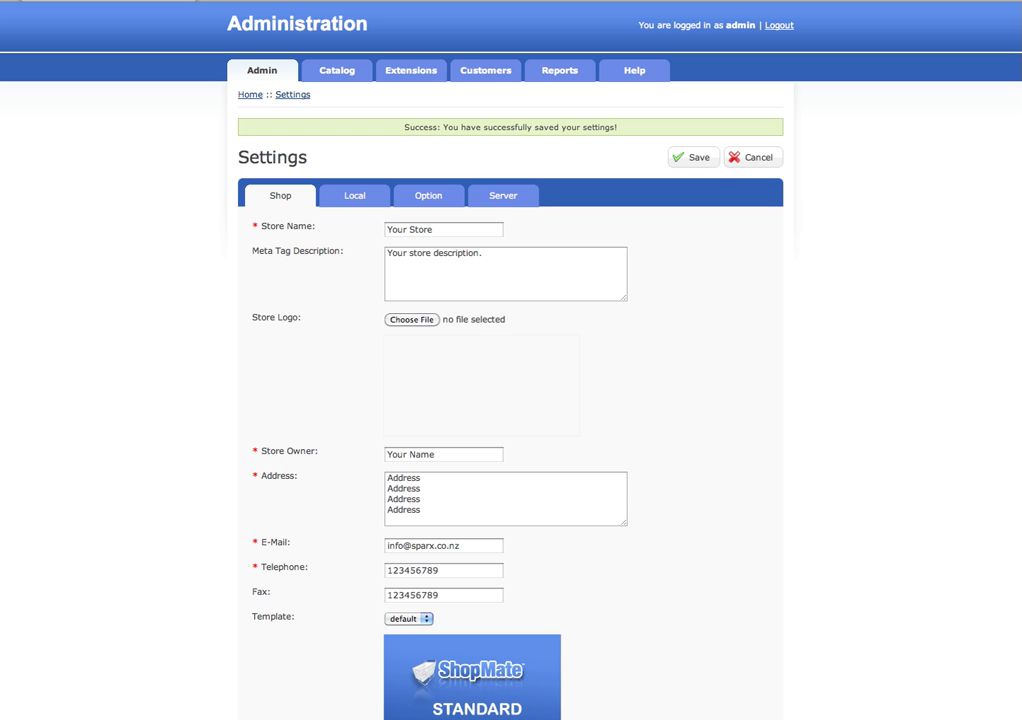
pyautogui.scroll(-5, 977, 456)
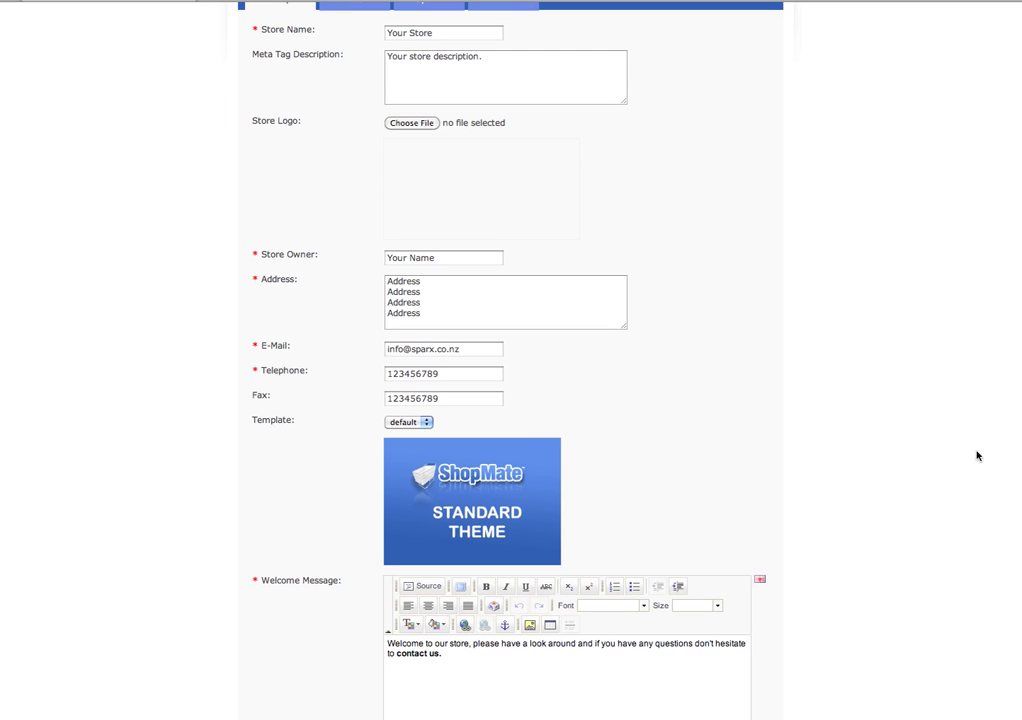
pyautogui.click(436, 426)
pyautogui.click(445, 427)
pyautogui.scroll(5, 700, 205)
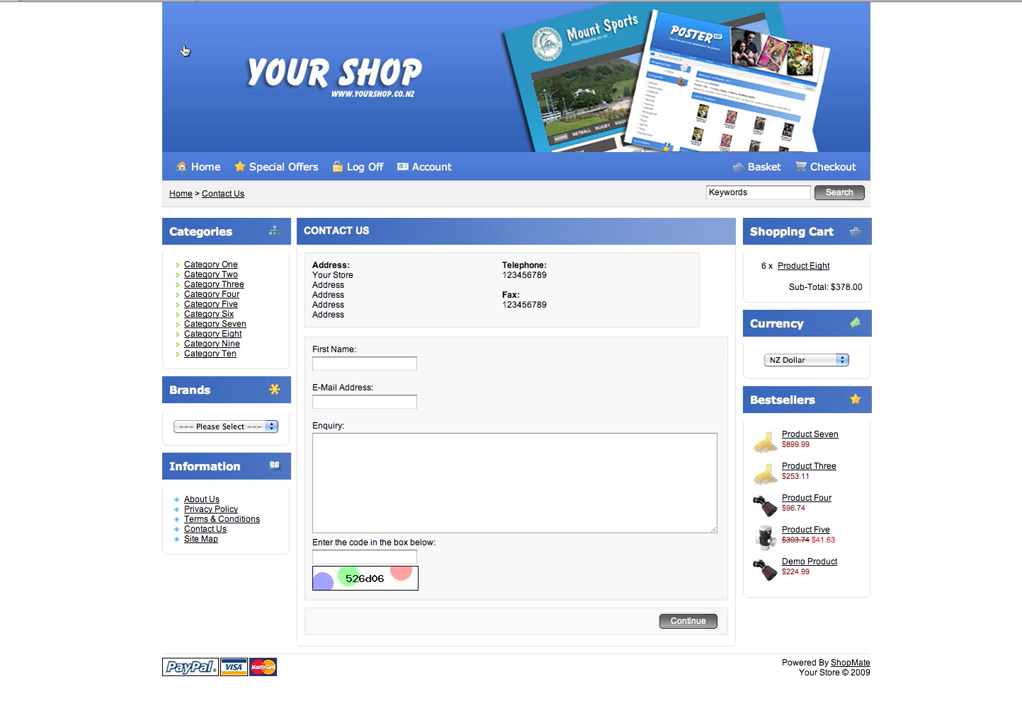
# - Preview the storefront home page, then review the Template list and Welcome Message text
pyautogui.click(181, 193)
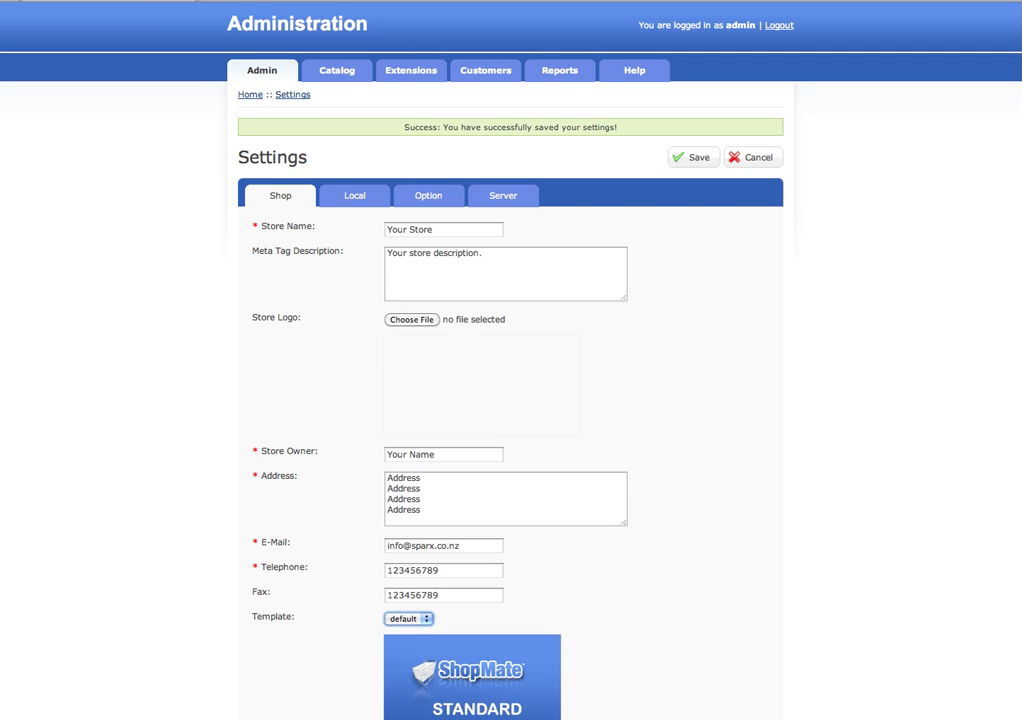
pyautogui.scroll(-4, 510, 400)
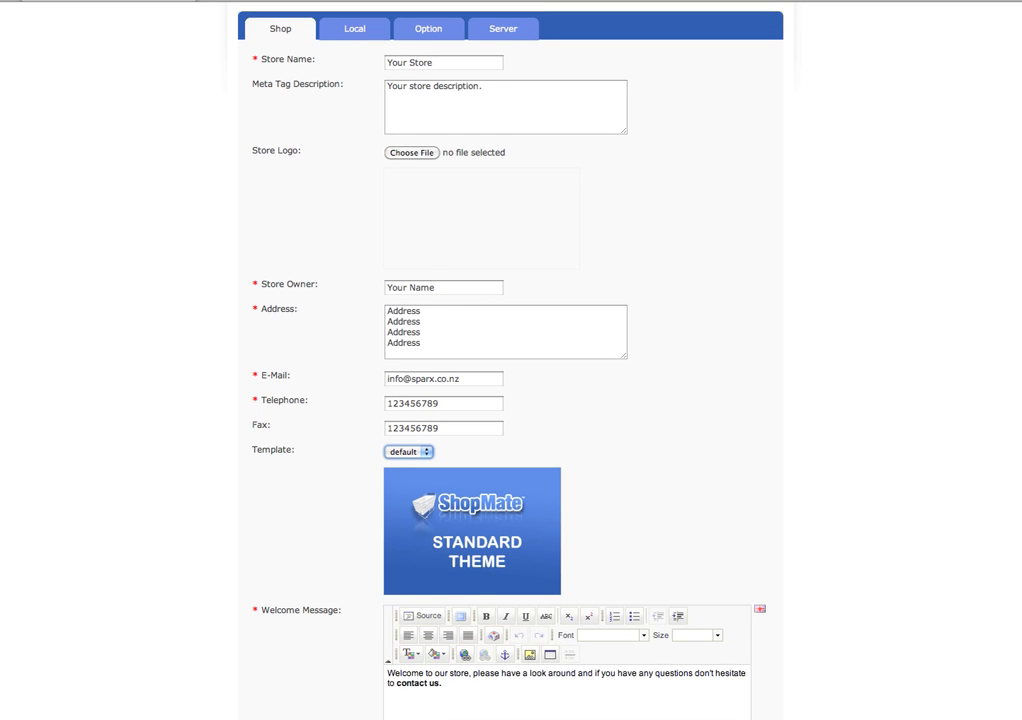
pyautogui.scroll(2, 666, 411)
pyautogui.scroll(-5, 666, 411)
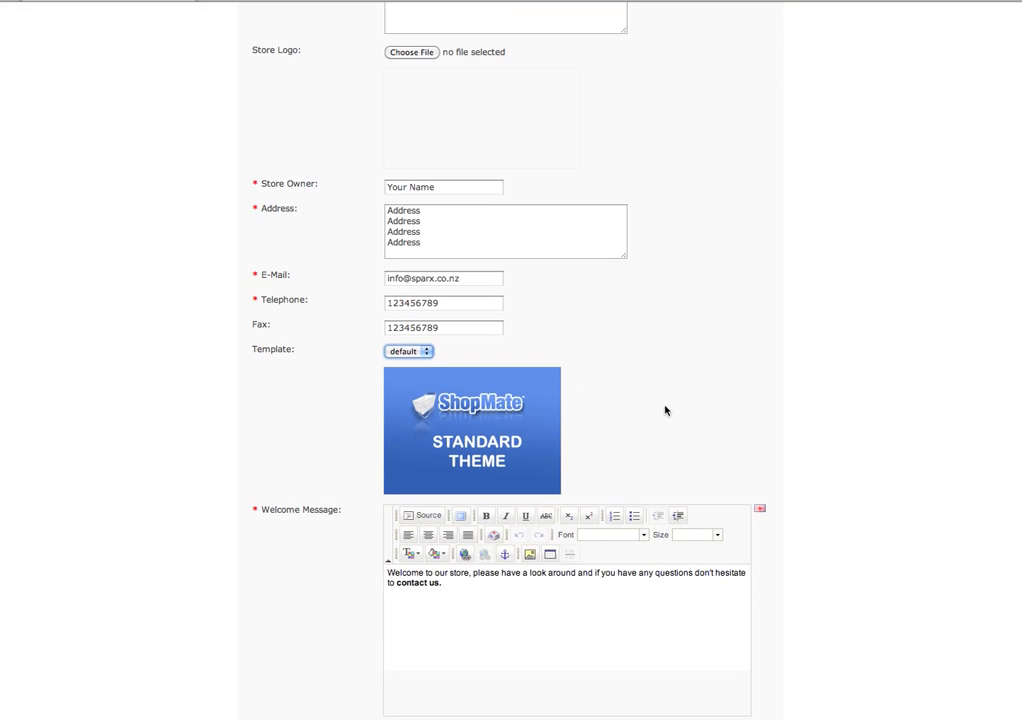
pyautogui.click(428, 351)
pyautogui.click(489, 357)
pyautogui.scroll(-2, 600, 560)
pyautogui.click(578, 549)
pyautogui.hotkey('ctrl', 'a')
pyautogui.click(486, 536)
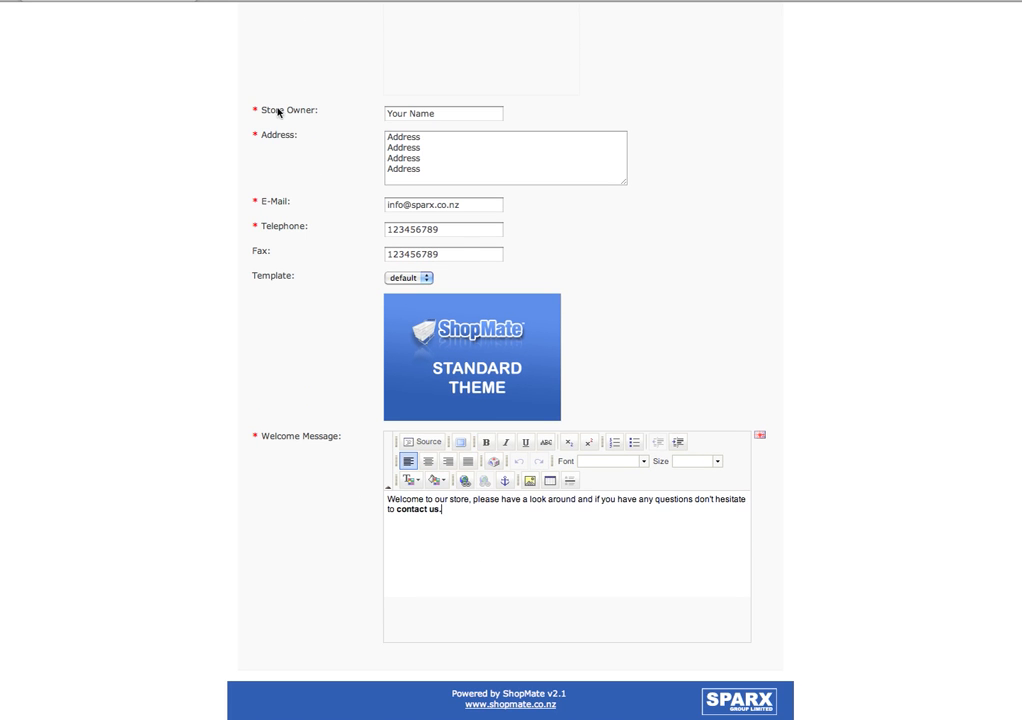
# - Compare the storefront welcome message with the Welcome Message editor, then return to the top of Settings
pyautogui.click(285, 1)
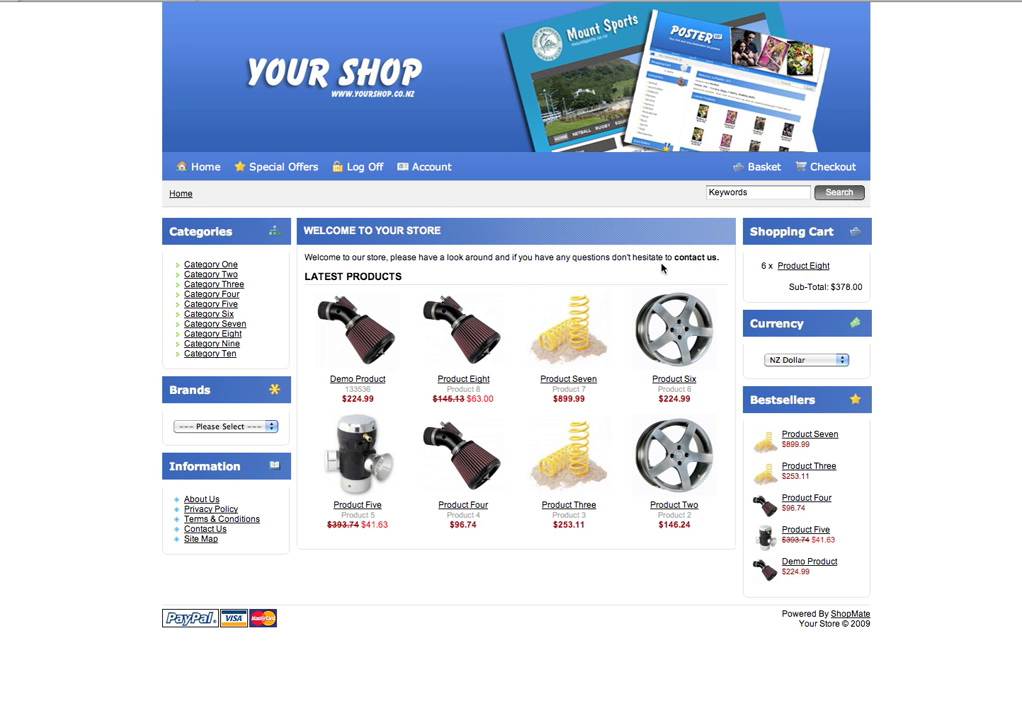
pyautogui.click(87, 4)
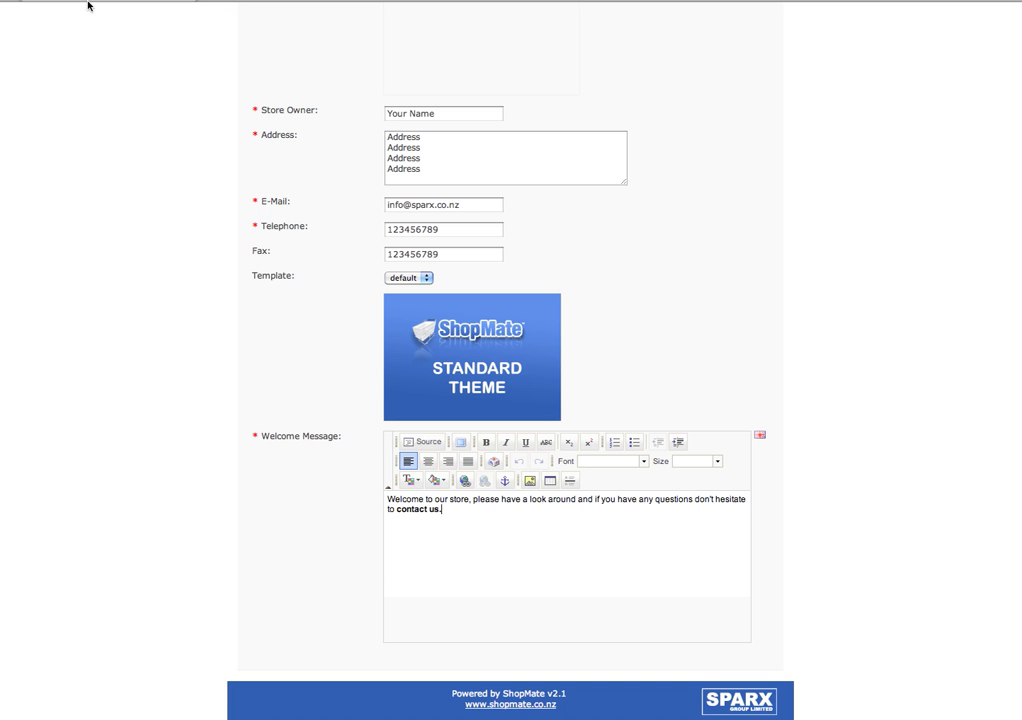
pyautogui.hotkey('ctrl', 'a')
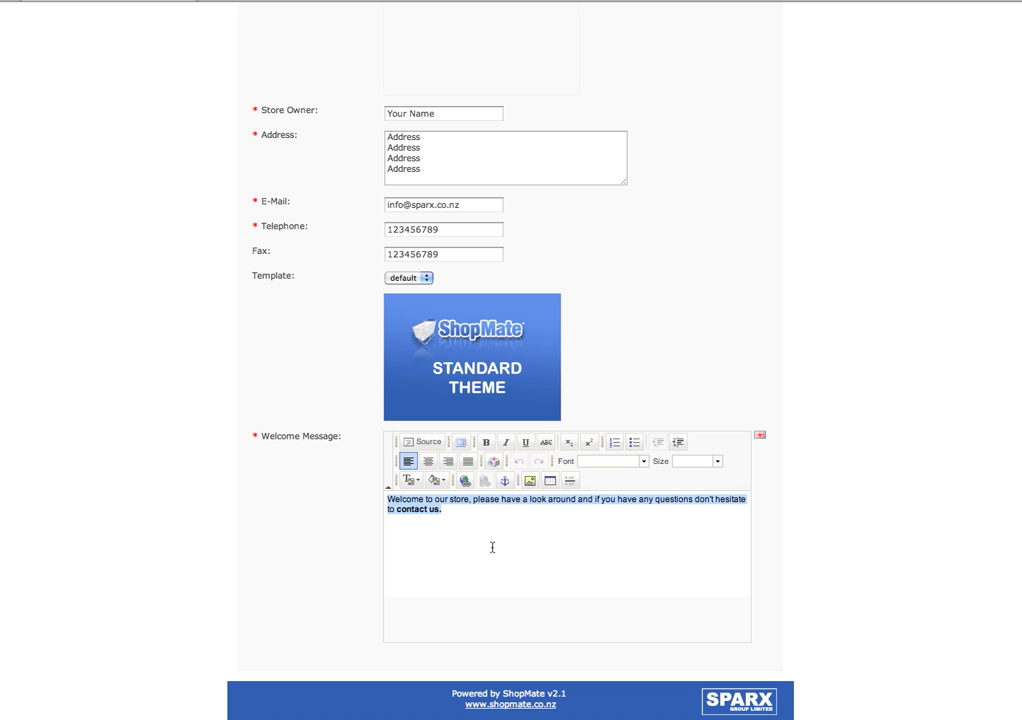
pyautogui.click(493, 547)
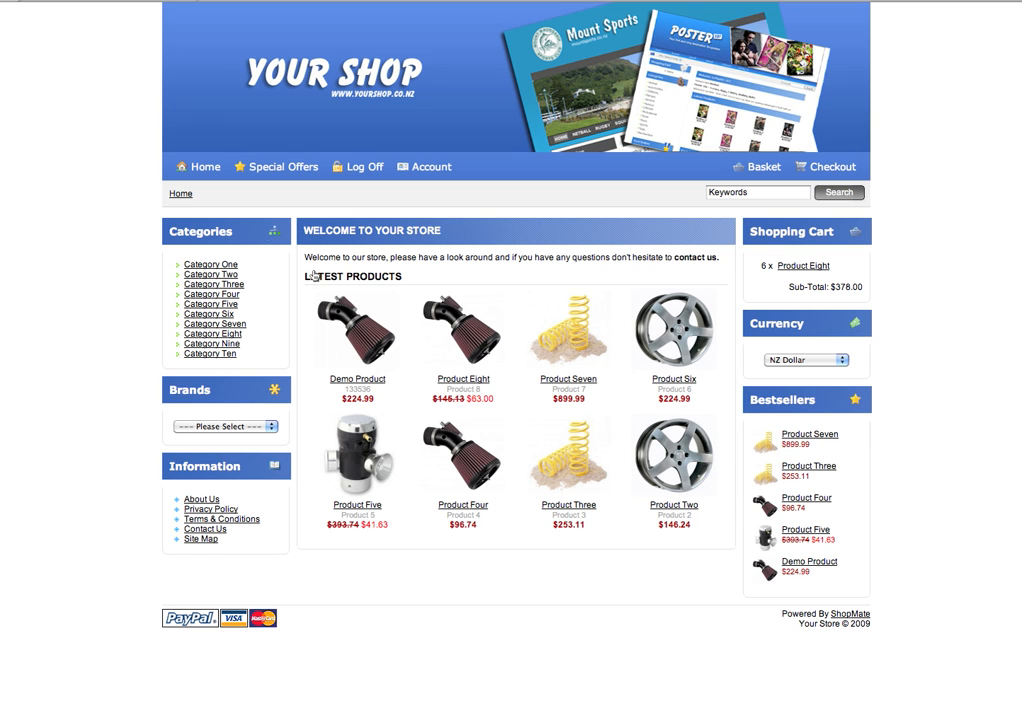
pyautogui.click(132, 2)
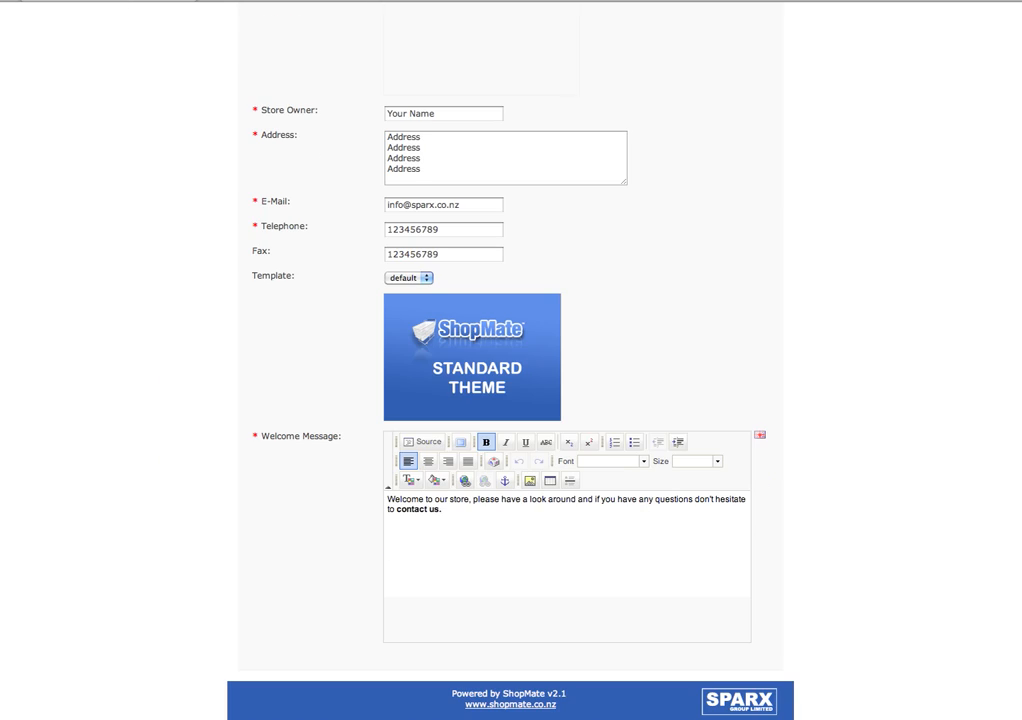
pyautogui.scroll(5, 985, 204)
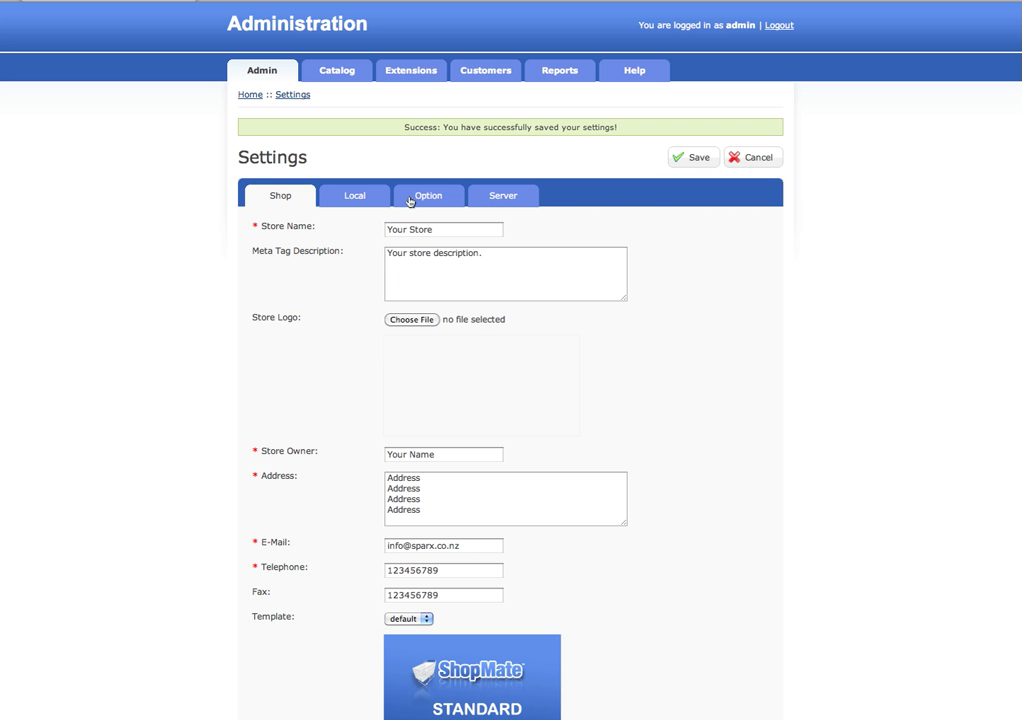
pyautogui.click(385, 202)
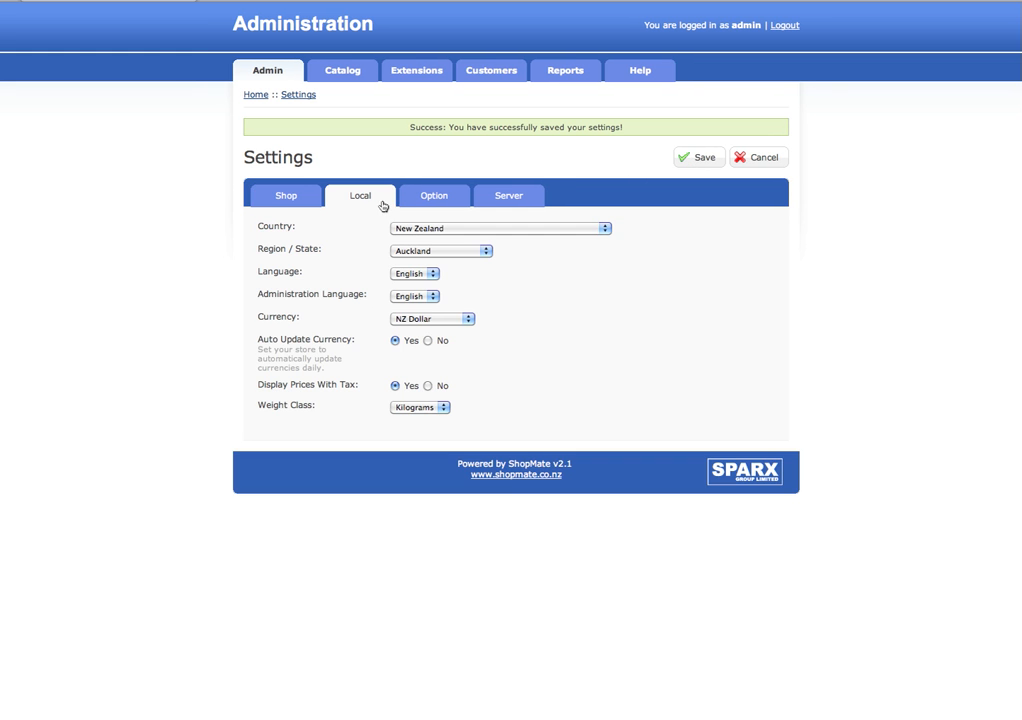
pyautogui.click(312, 201)
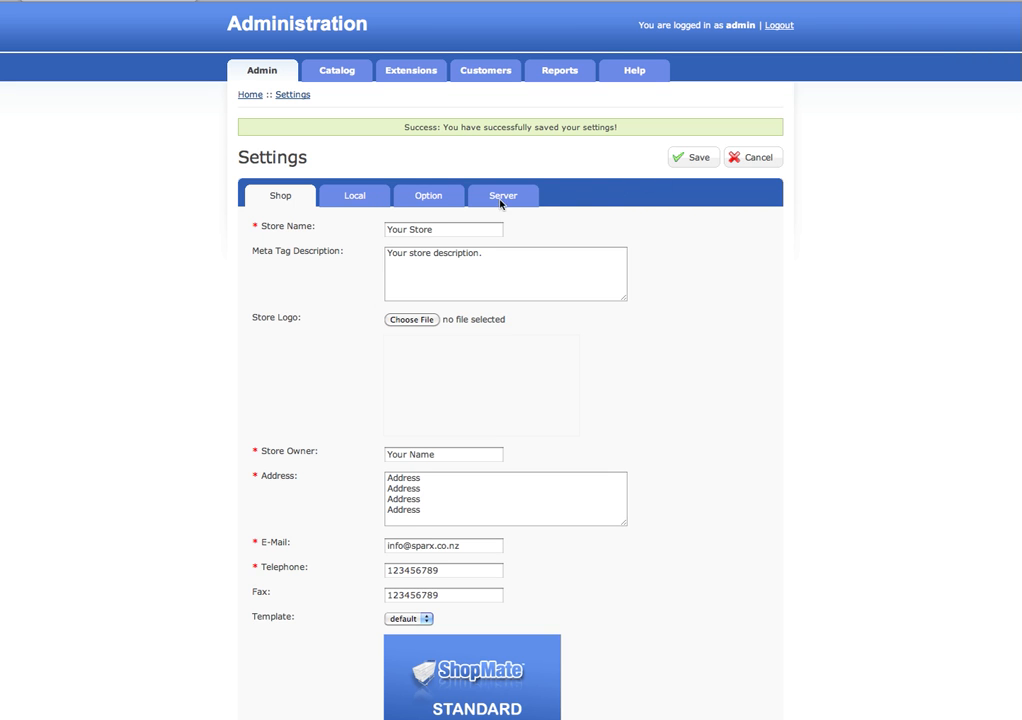
pyautogui.click(357, 200)
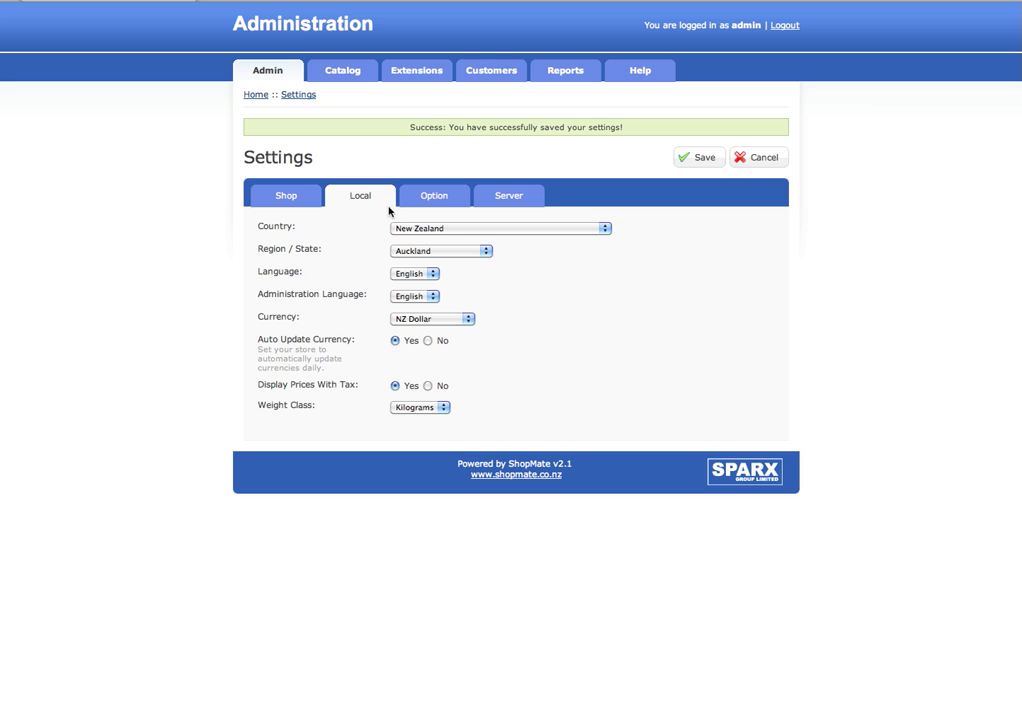
pyautogui.click(464, 230)
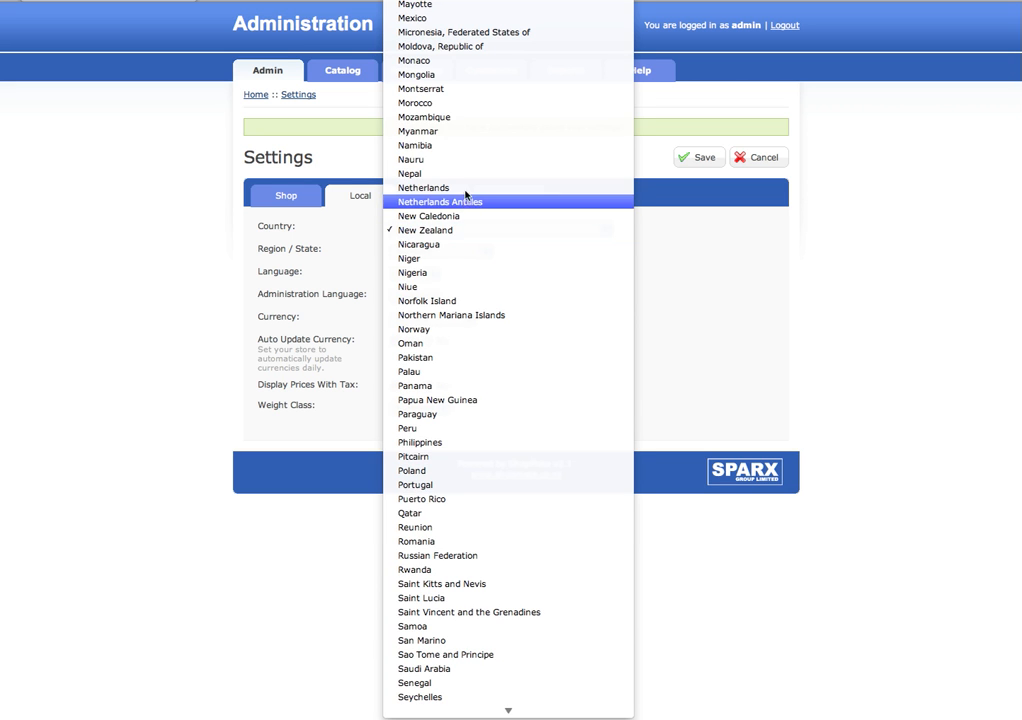
pyautogui.click(465, 188)
pyautogui.click(437, 250)
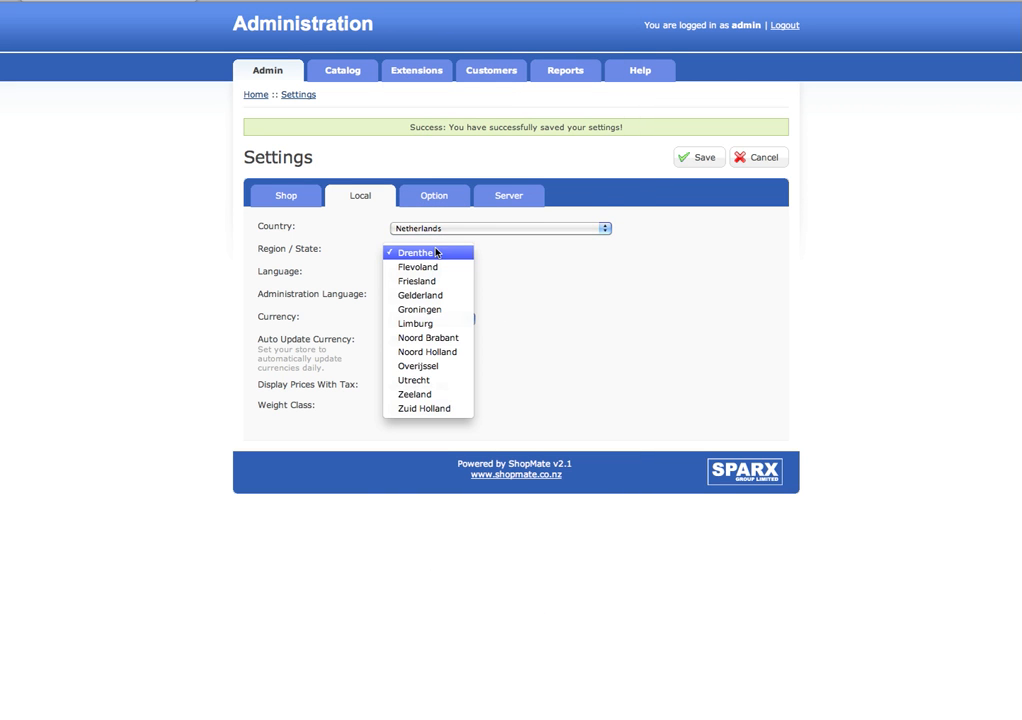
pyautogui.click(458, 228)
pyautogui.click(457, 229)
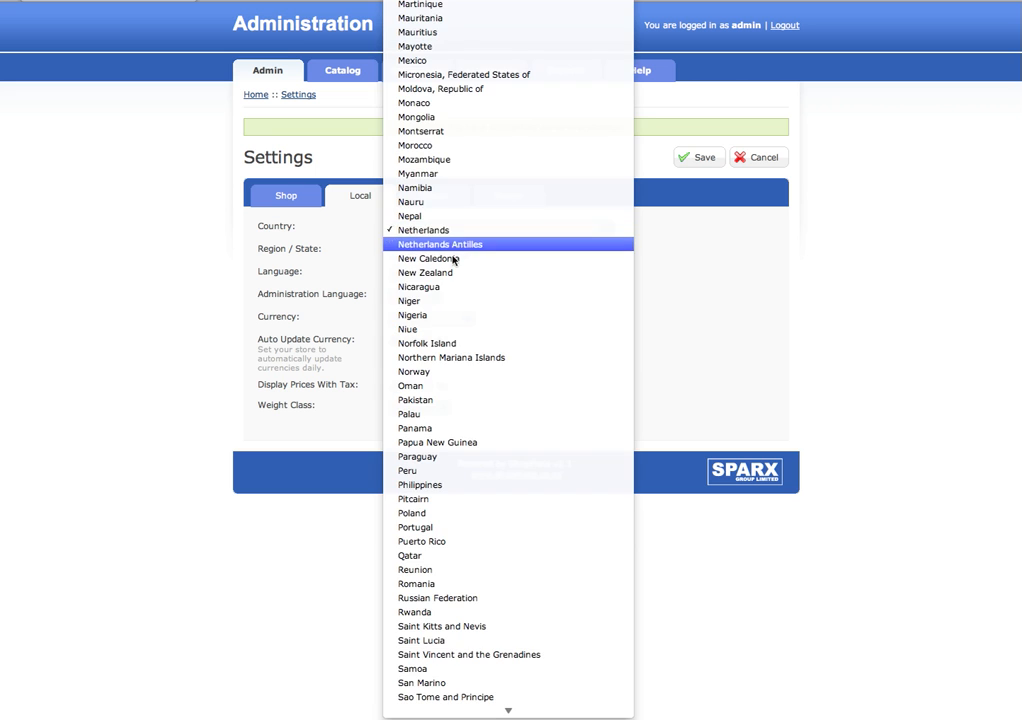
pyautogui.click(450, 273)
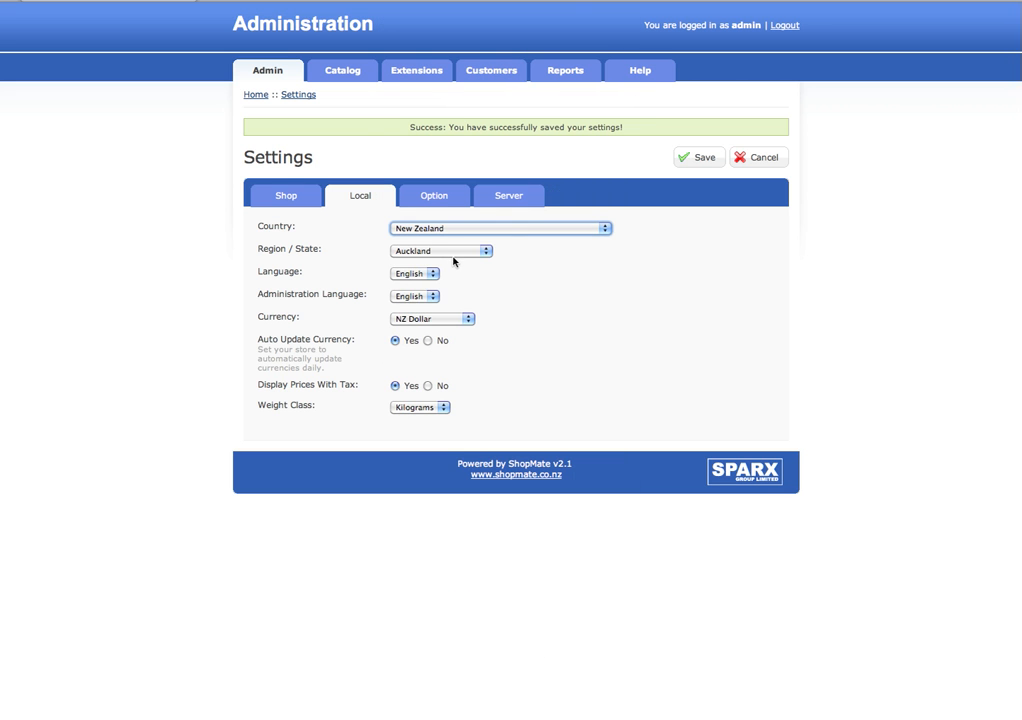
pyautogui.click(457, 253)
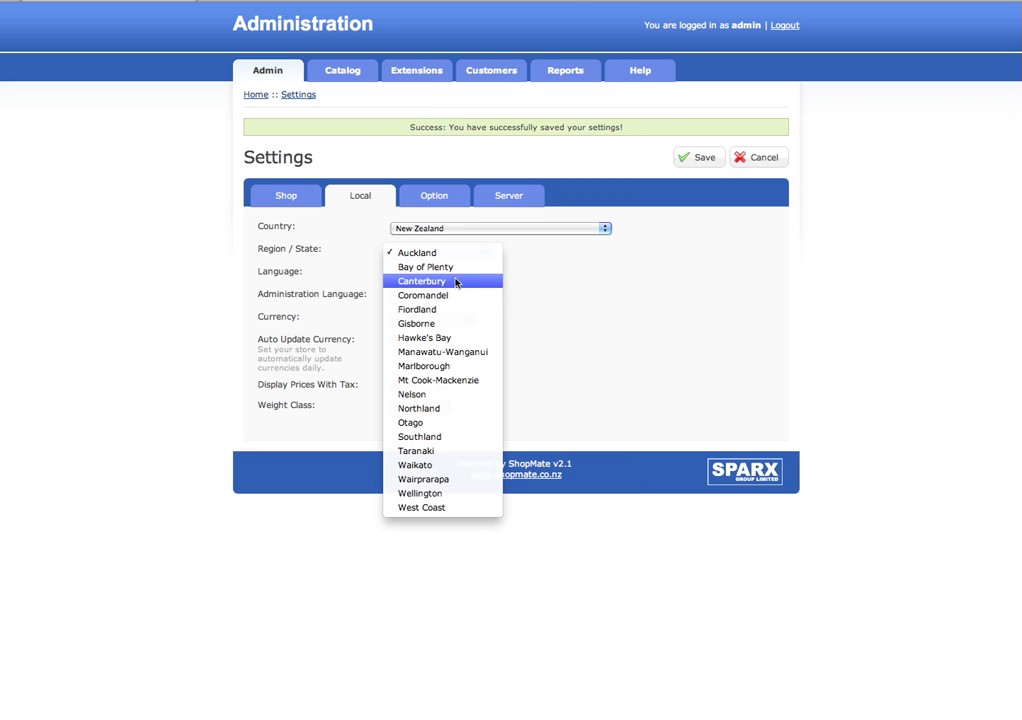
pyautogui.click(565, 292)
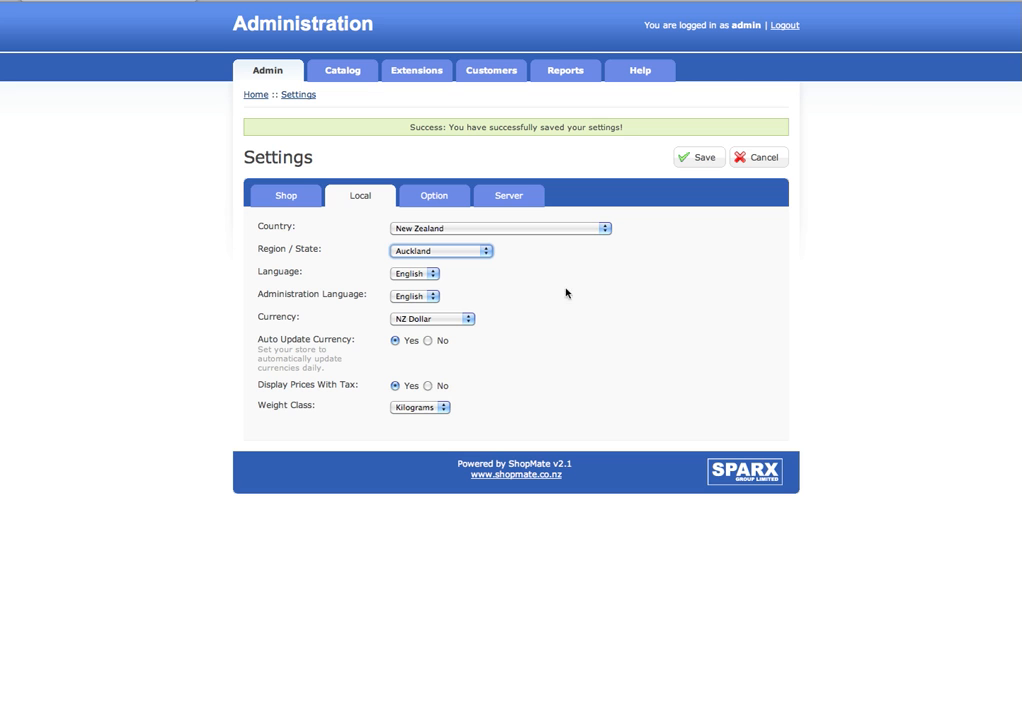
pyautogui.click(432, 273)
pyautogui.click(428, 275)
pyautogui.click(428, 274)
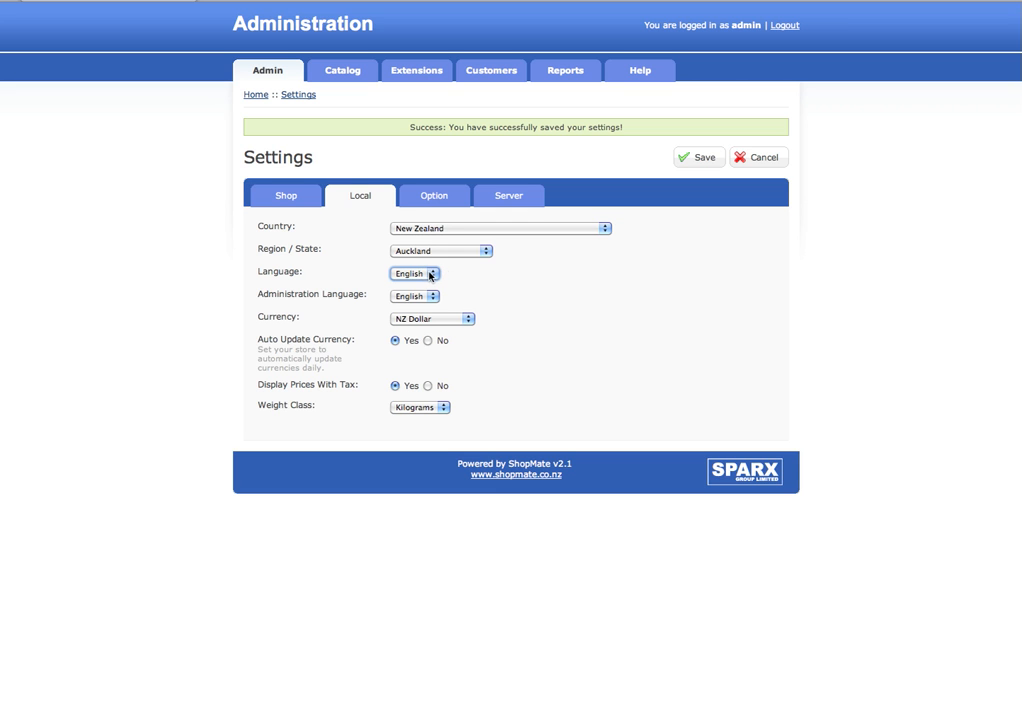
pyautogui.click(429, 297)
pyautogui.click(429, 299)
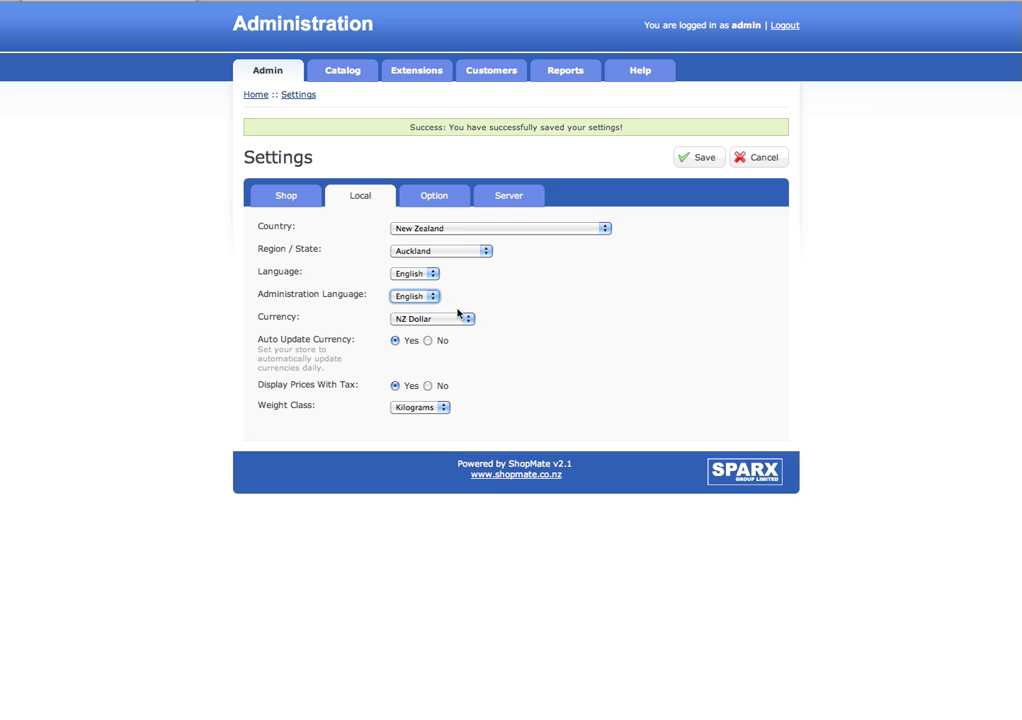
pyautogui.click(464, 318)
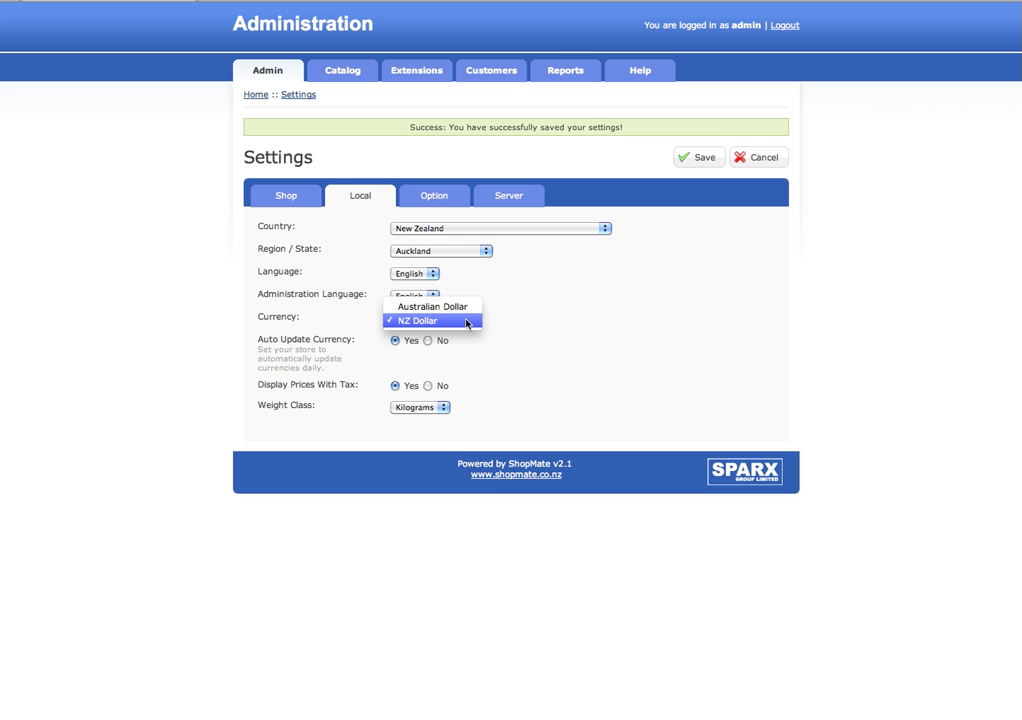
# - Try Australian Dollar as the currency, then restore NZ Dollar
pyautogui.click(510, 322)
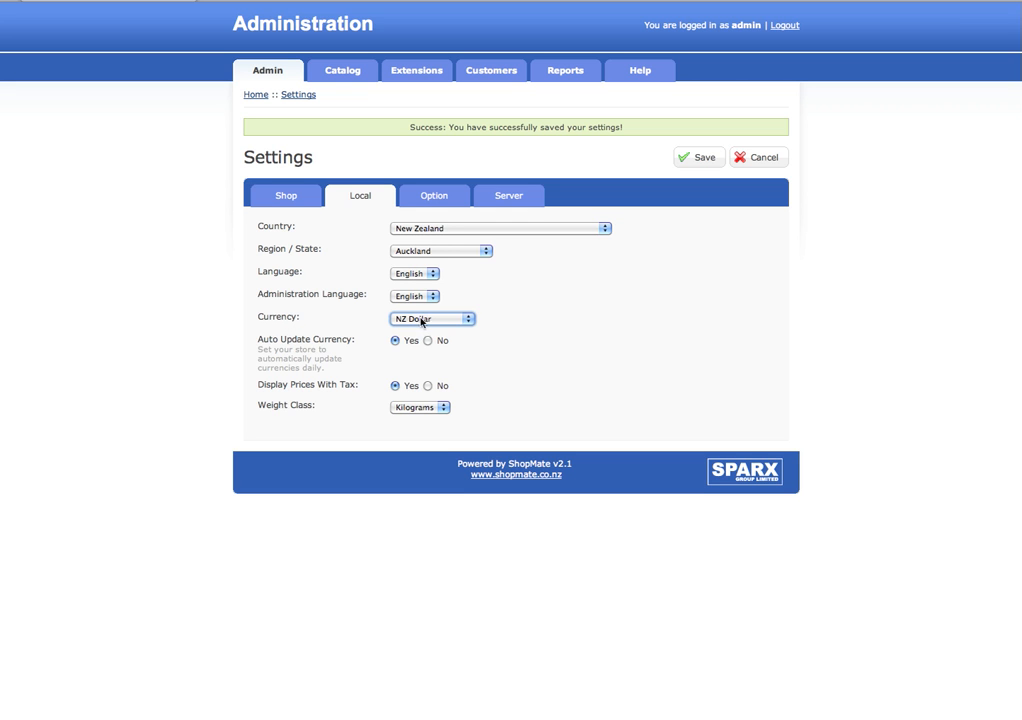
pyautogui.click(424, 320)
pyautogui.click(446, 306)
pyautogui.click(458, 322)
pyautogui.click(456, 335)
# - Keep Display Prices With Tax on and Kilograms as weight class, then view the Option settings
pyautogui.click(429, 387)
pyautogui.click(395, 387)
pyautogui.click(435, 409)
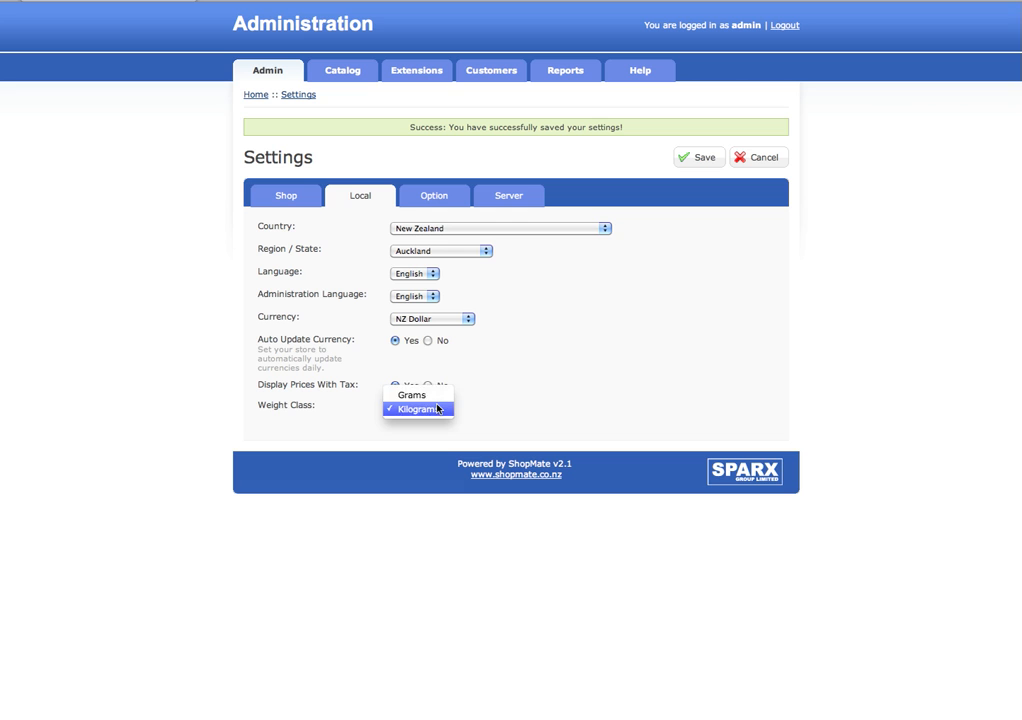
pyautogui.click(438, 409)
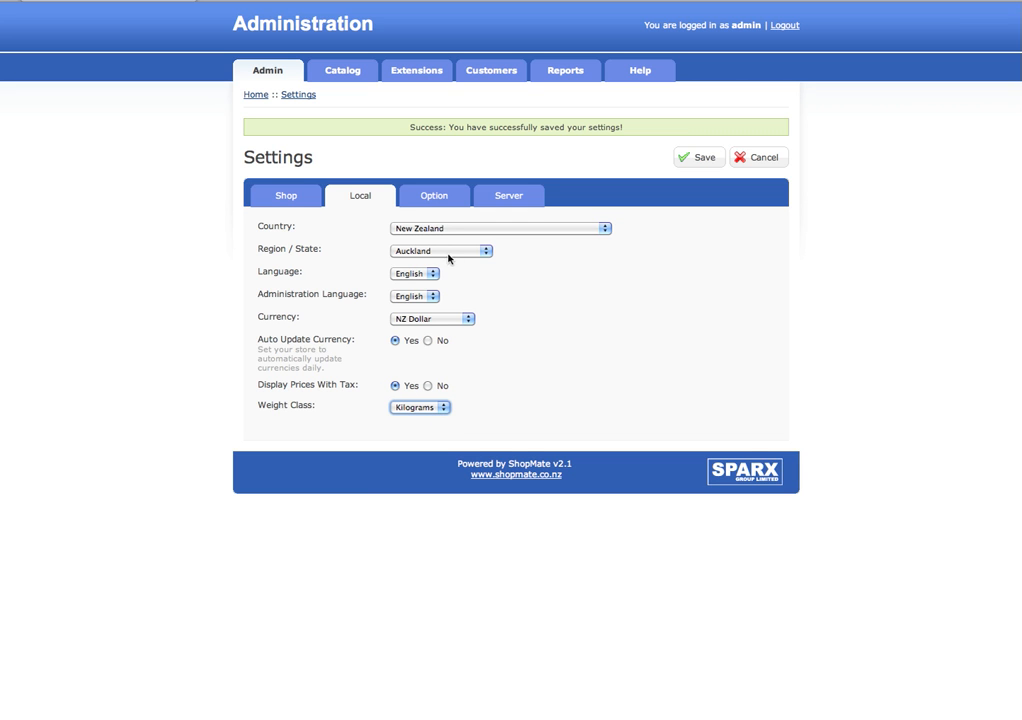
pyautogui.click(448, 198)
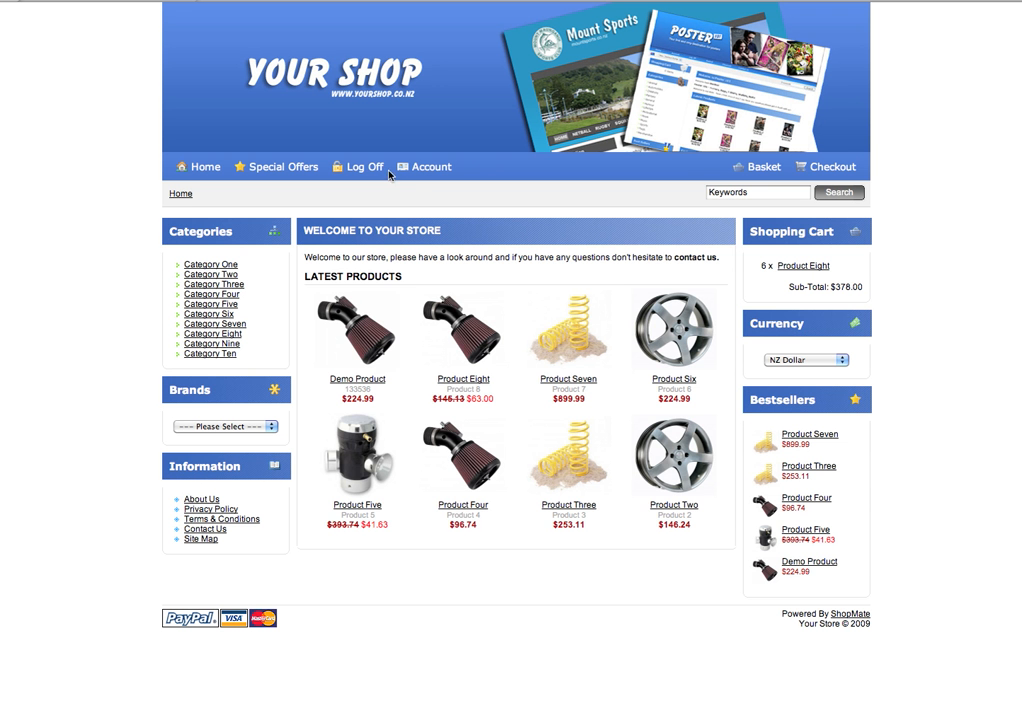
# - Log out and sign in to the storefront with the demo customer's e-mail
pyautogui.click(420, 167)
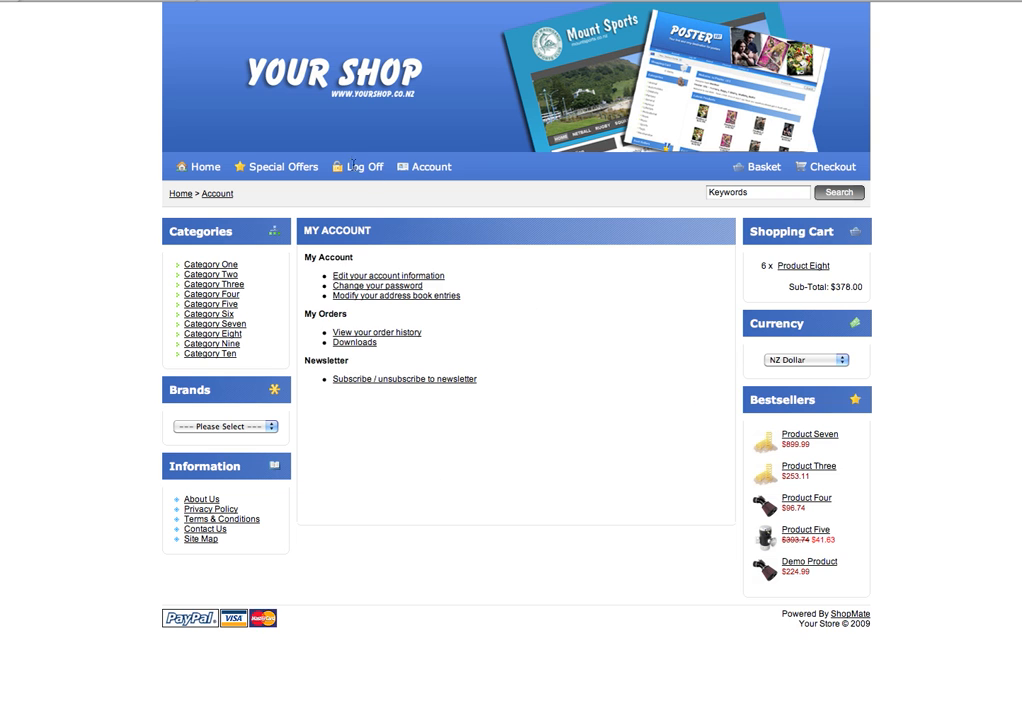
pyautogui.click(357, 167)
pyautogui.click(360, 167)
pyautogui.click(468, 340)
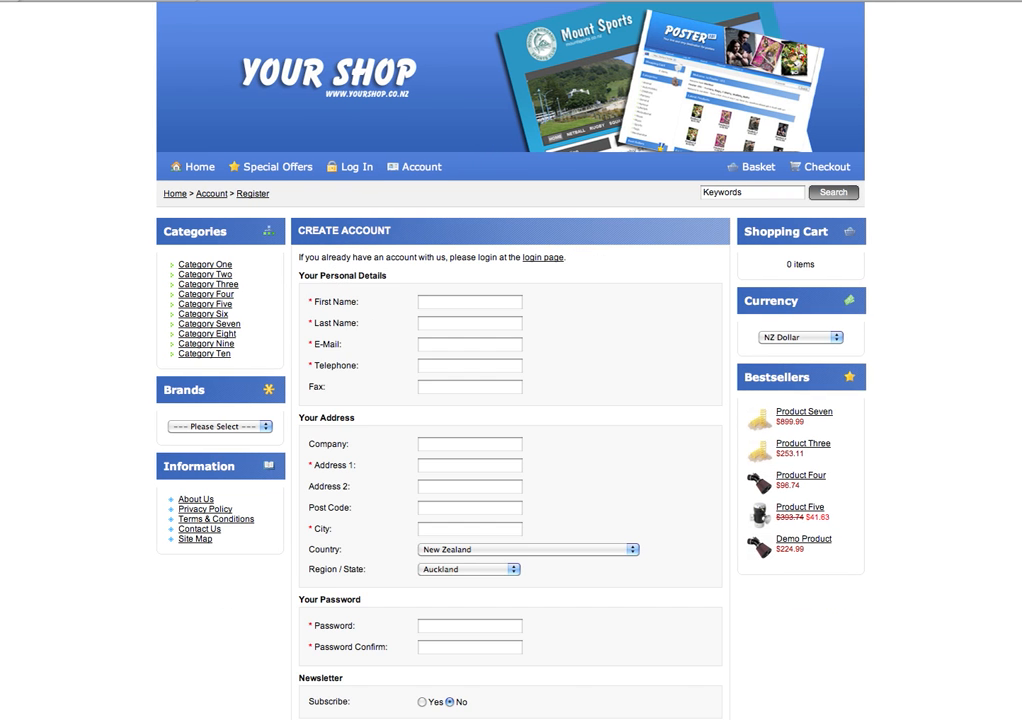
pyautogui.scroll(-3, 724, 462)
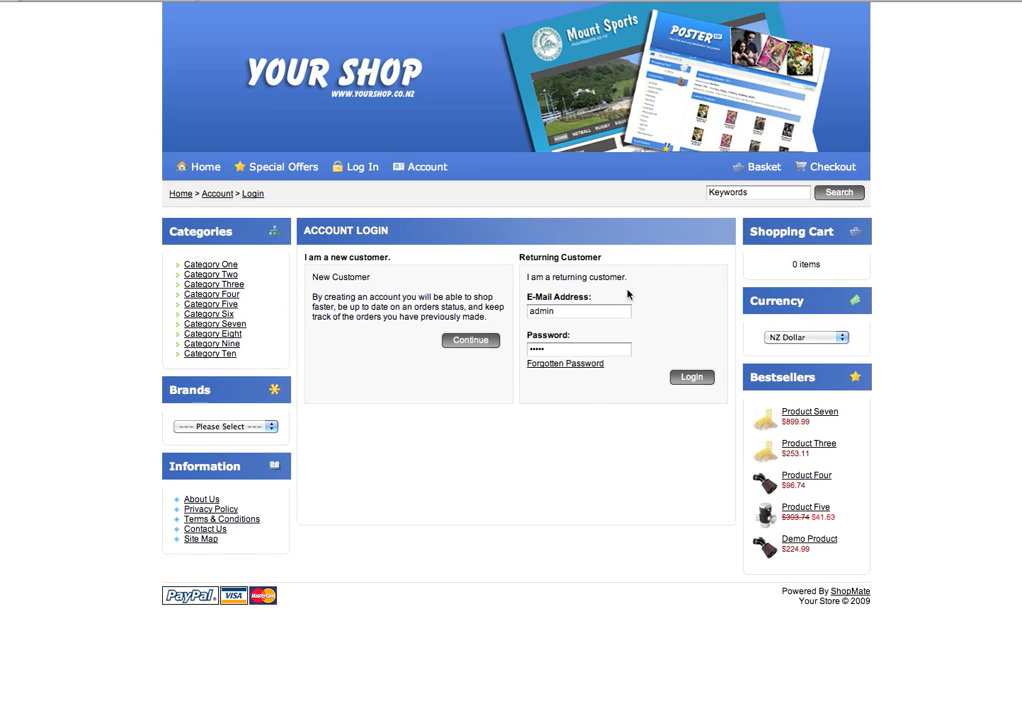
pyautogui.doubleClick(536, 312)
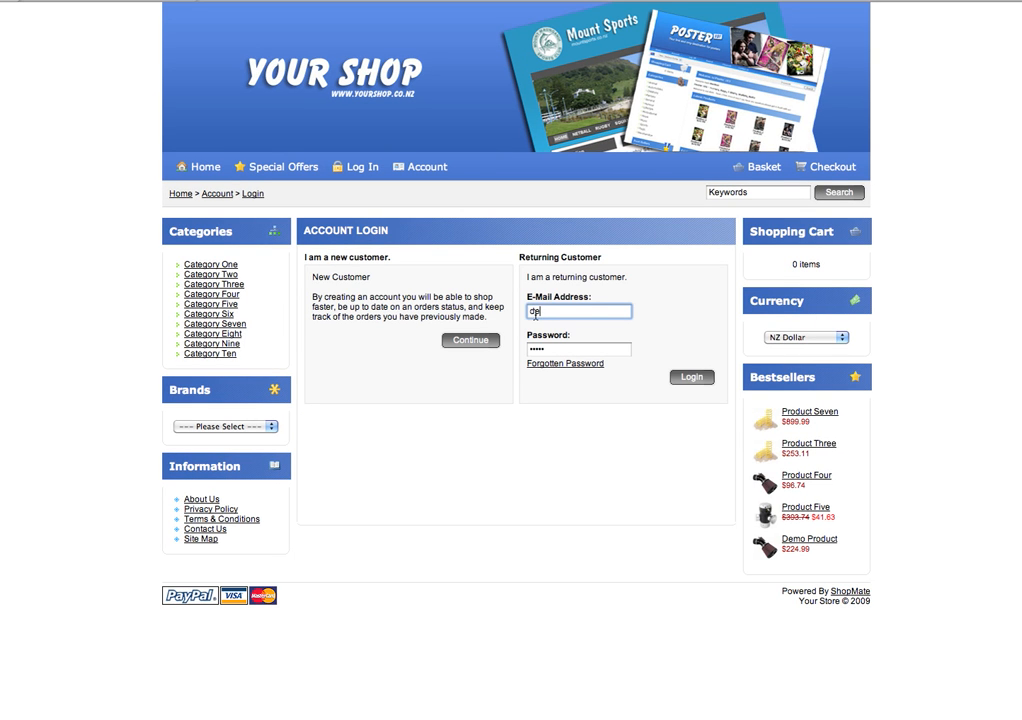
pyautogui.click(691, 377)
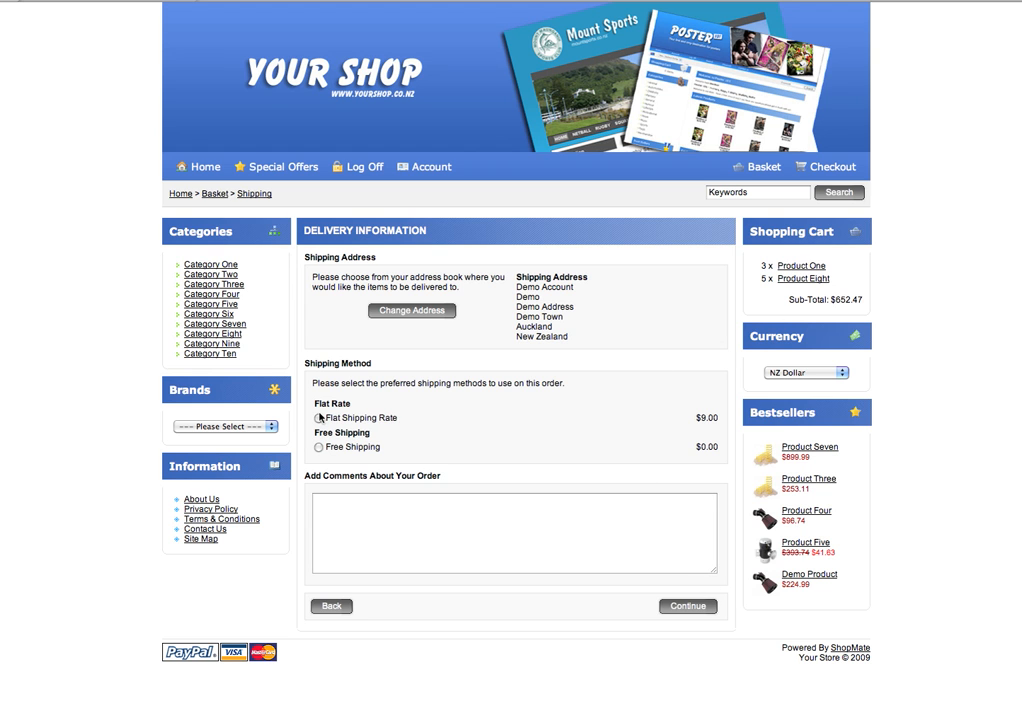
# - Choose Flat Shipping Rate and toggle the Terms & Conditions agreement at payment
pyautogui.click(318, 418)
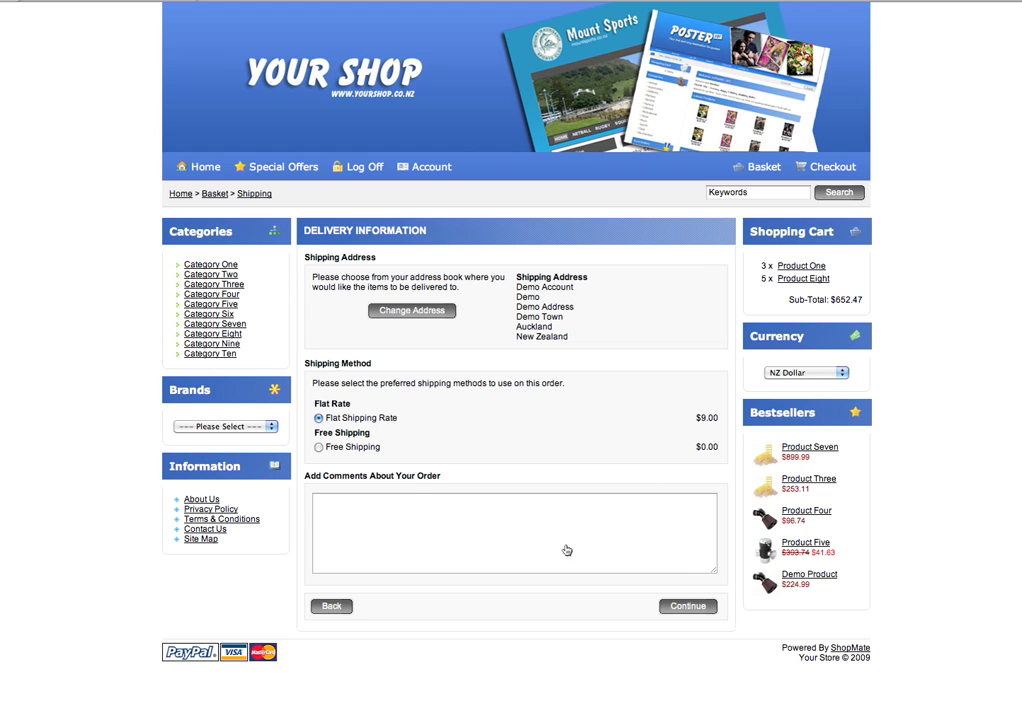
pyautogui.click(685, 604)
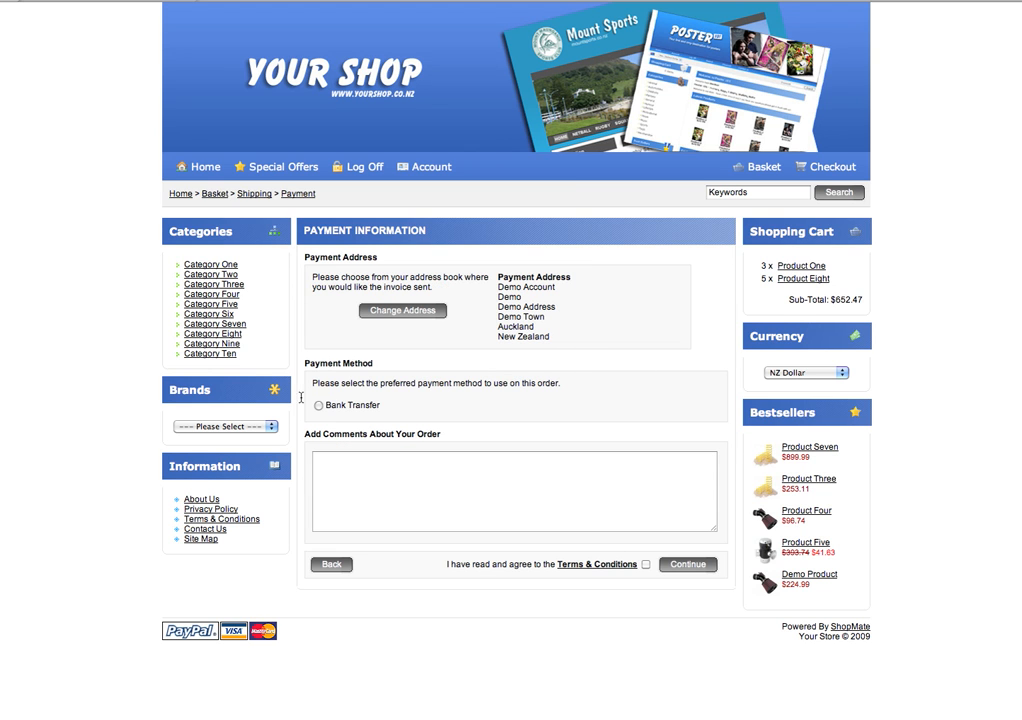
pyautogui.click(645, 567)
pyautogui.click(645, 567)
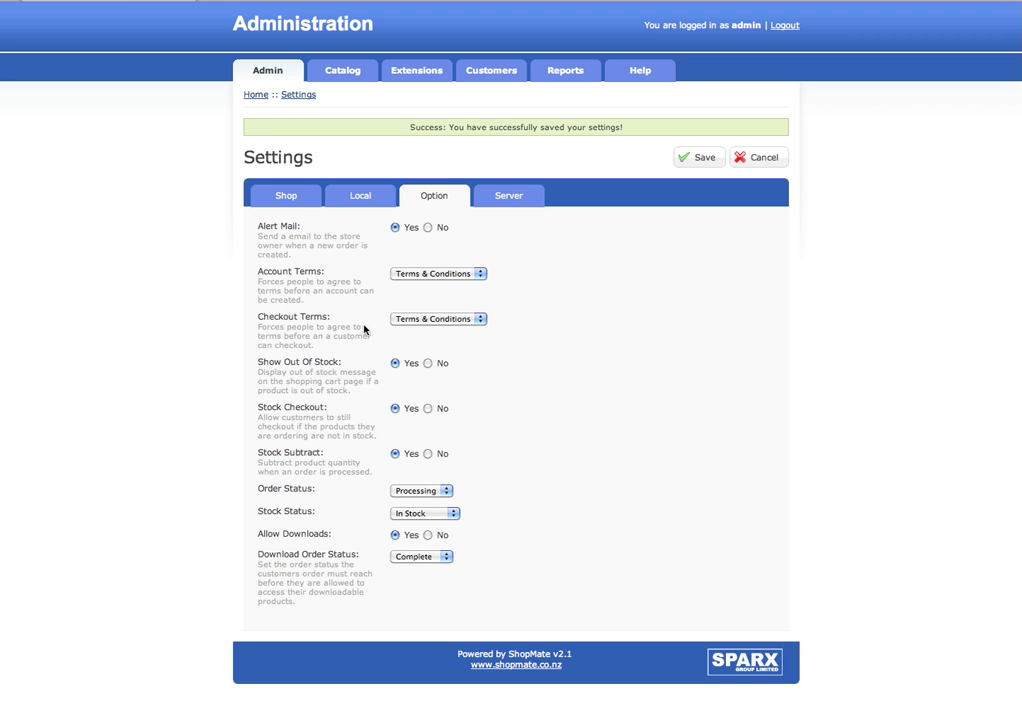
pyautogui.click(428, 320)
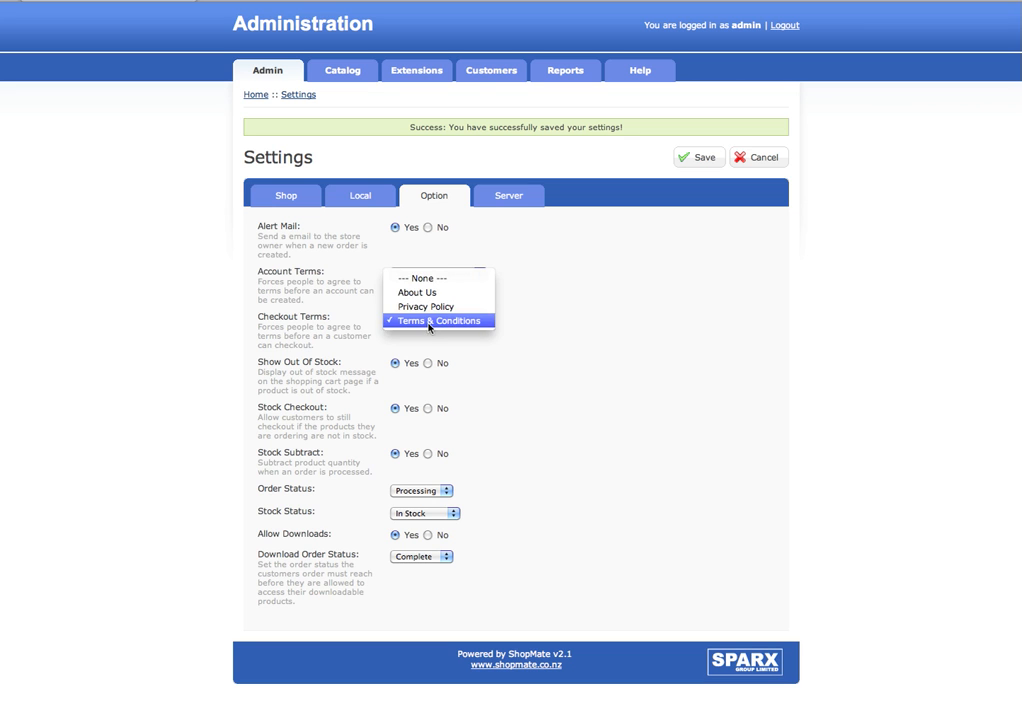
pyautogui.click(429, 321)
pyautogui.click(442, 275)
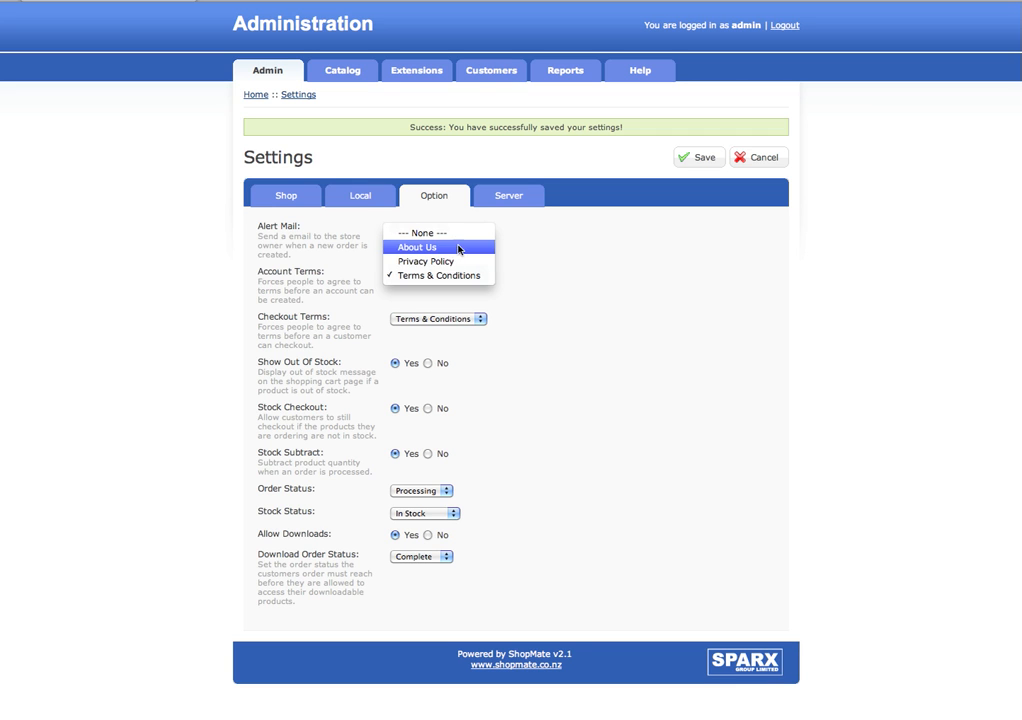
pyautogui.click(534, 287)
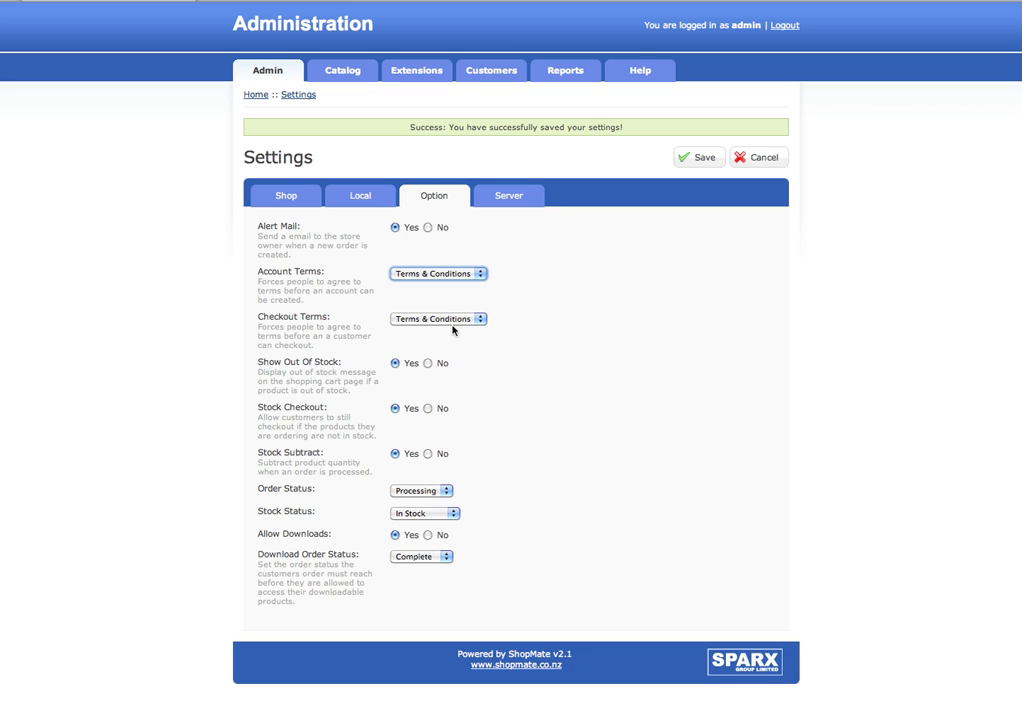
pyautogui.click(484, 374)
pyautogui.click(428, 363)
pyautogui.click(395, 363)
# - Keep Order Status Processing, Stock Status In Stock, Download Order Status Complete, then show Server settings
pyautogui.click(421, 490)
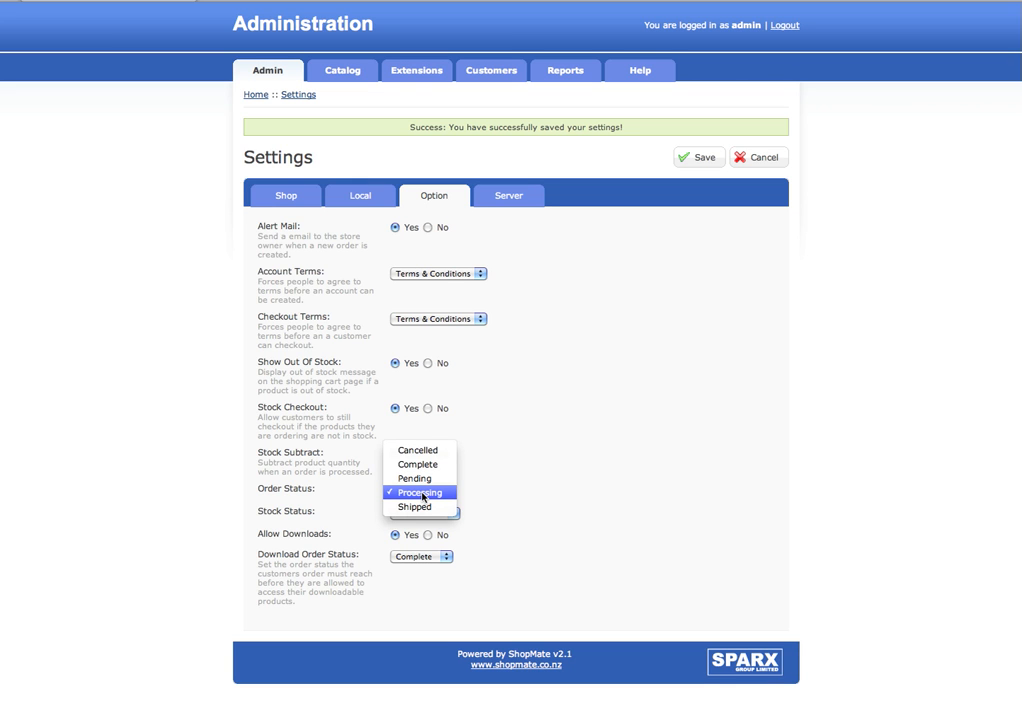
pyautogui.click(422, 494)
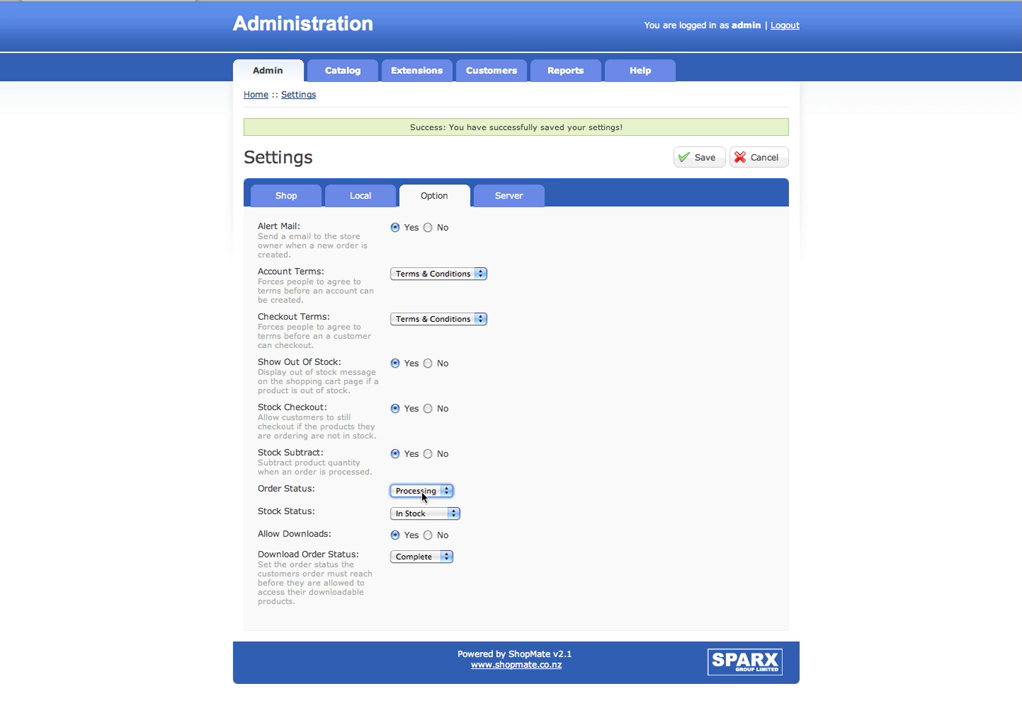
pyautogui.click(422, 491)
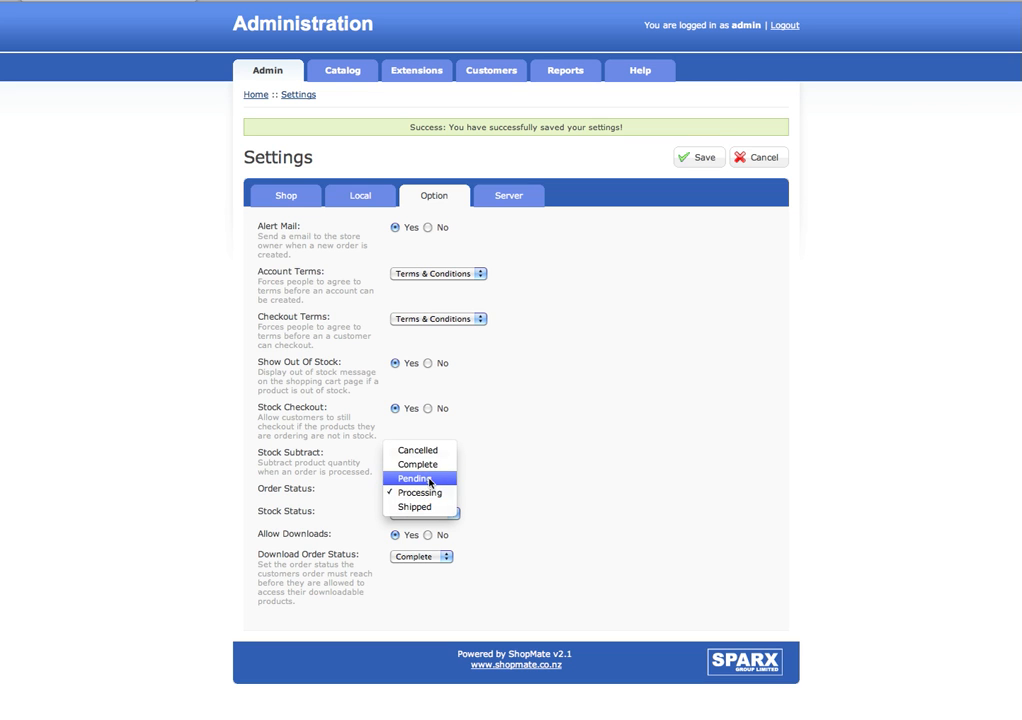
pyautogui.click(484, 502)
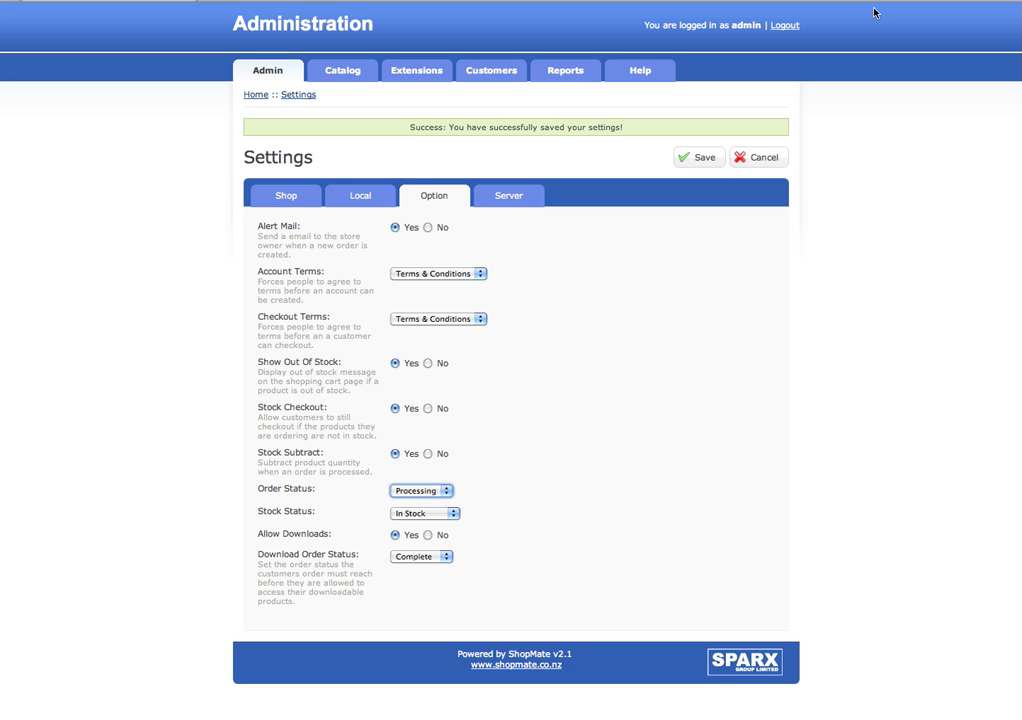
pyautogui.click(455, 513)
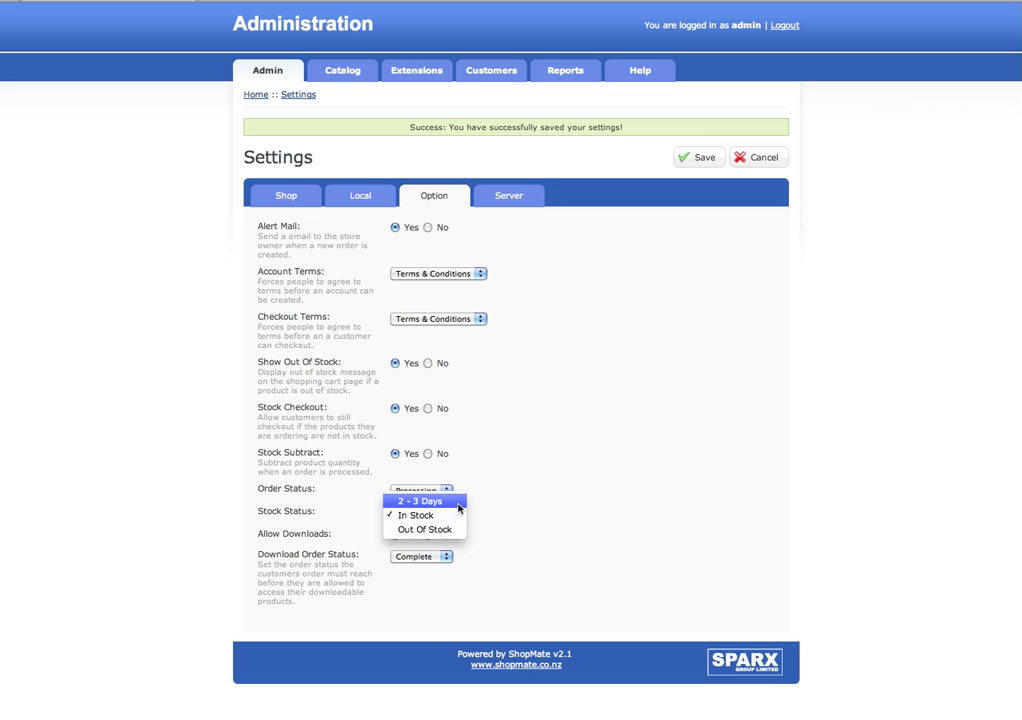
pyautogui.click(456, 516)
pyautogui.click(477, 521)
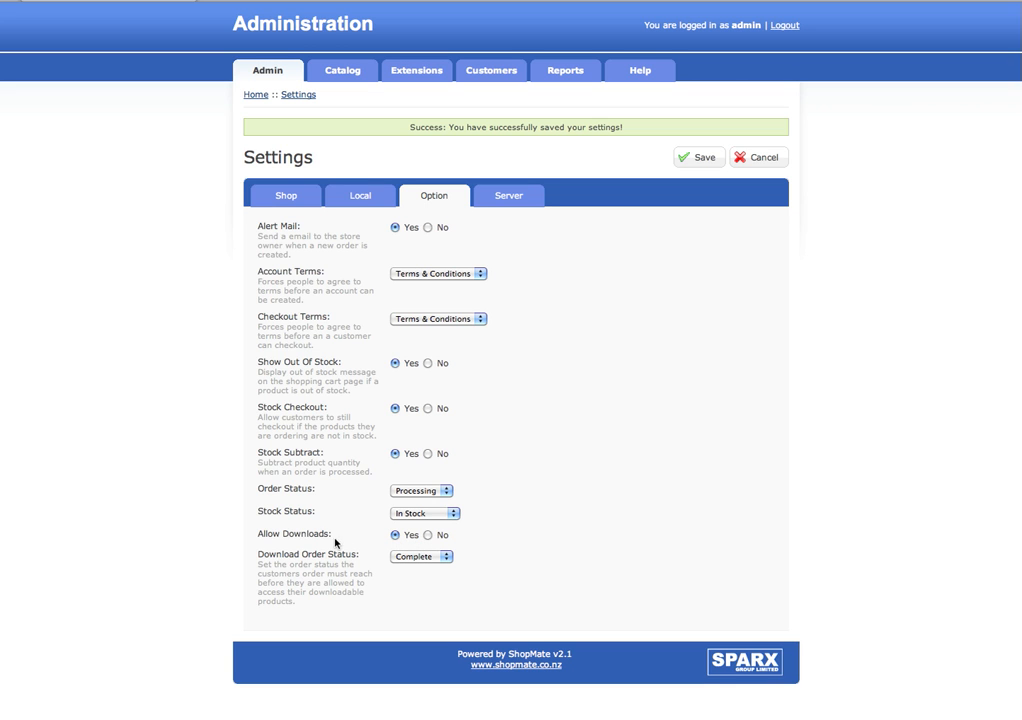
pyautogui.click(420, 557)
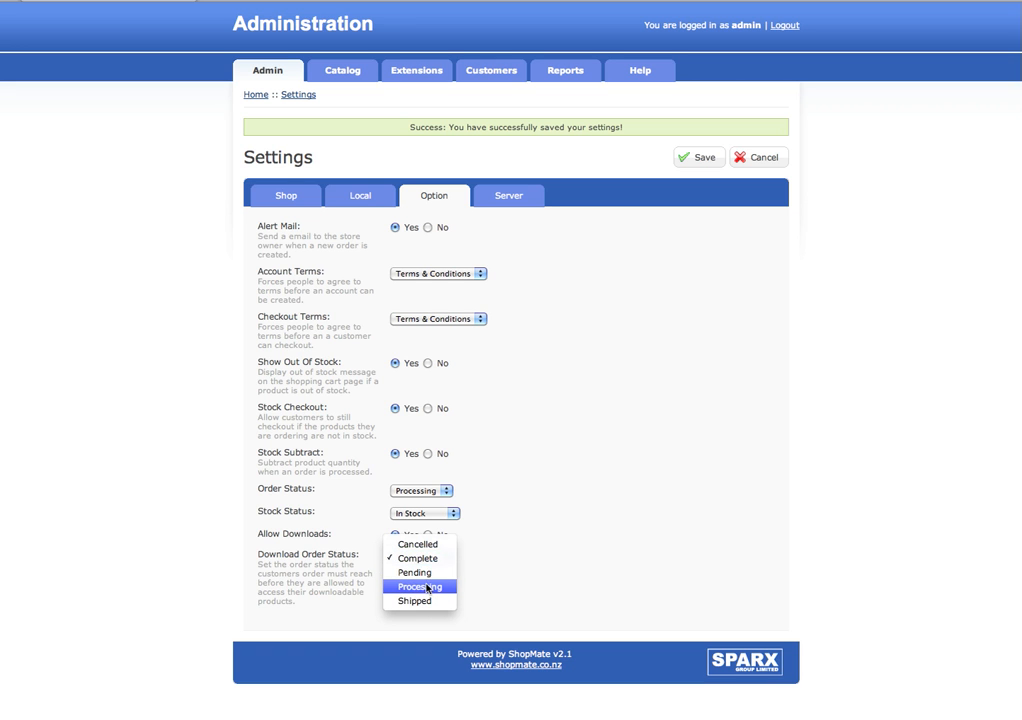
pyautogui.click(425, 558)
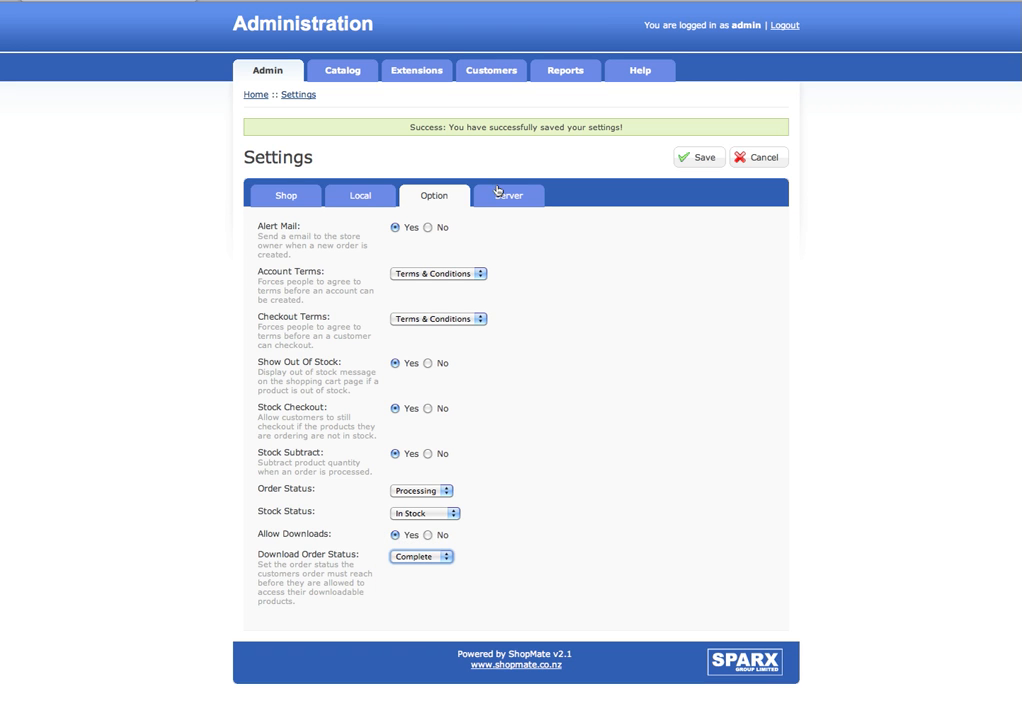
pyautogui.click(503, 196)
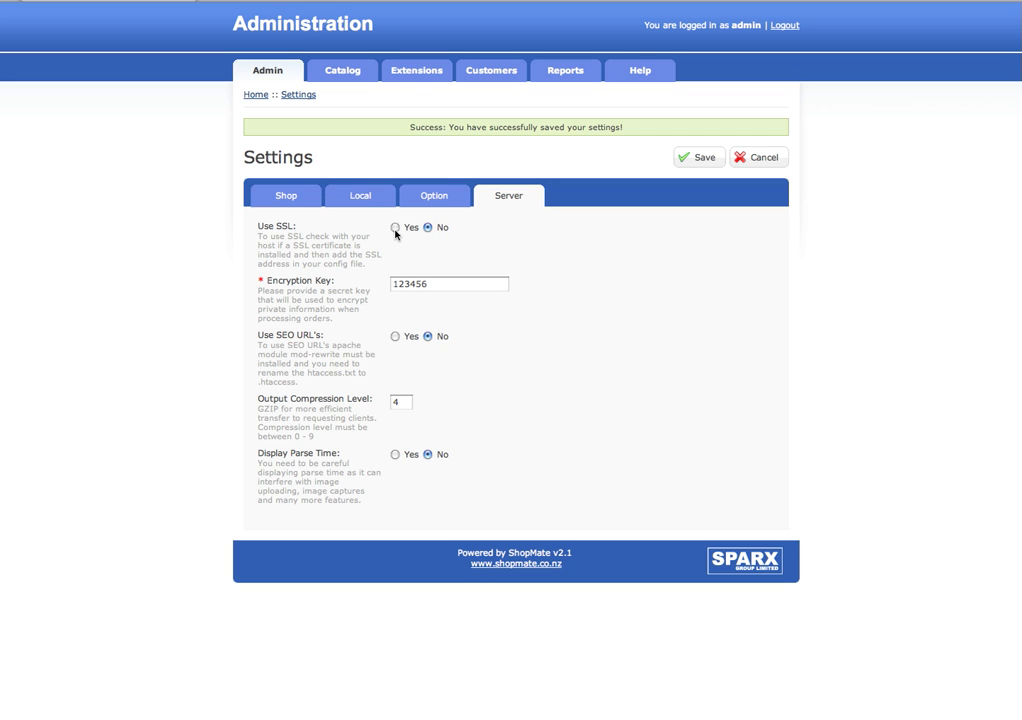
pyautogui.click(396, 229)
pyautogui.click(428, 228)
pyautogui.click(400, 283)
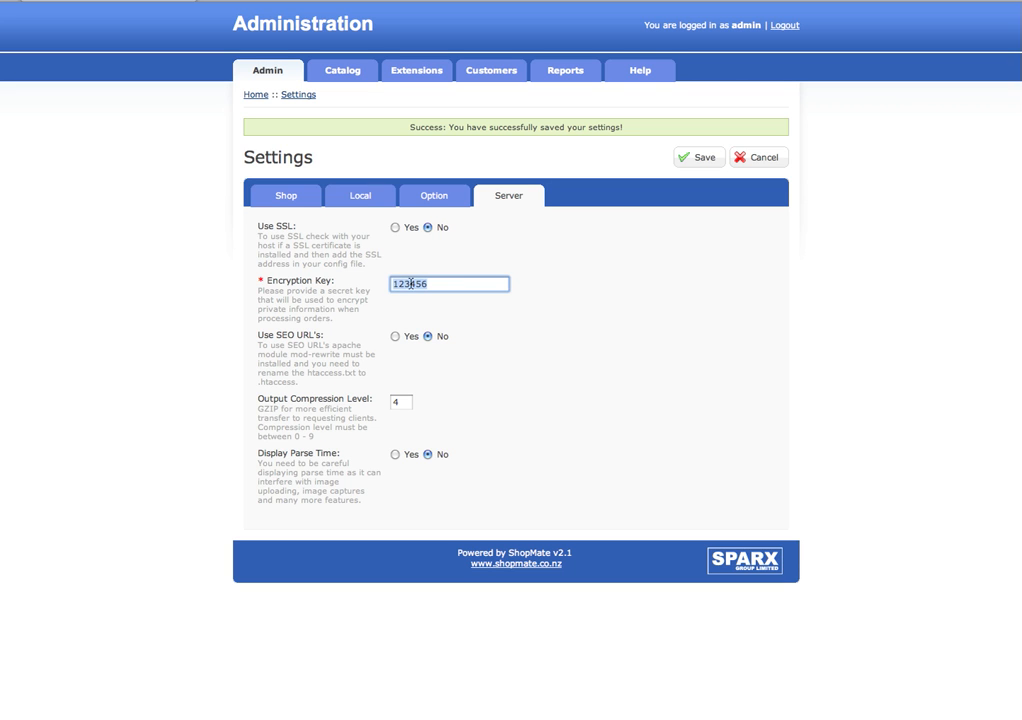
pyautogui.doubleClick(421, 285)
pyautogui.click(445, 285)
pyautogui.click(396, 337)
pyautogui.click(428, 337)
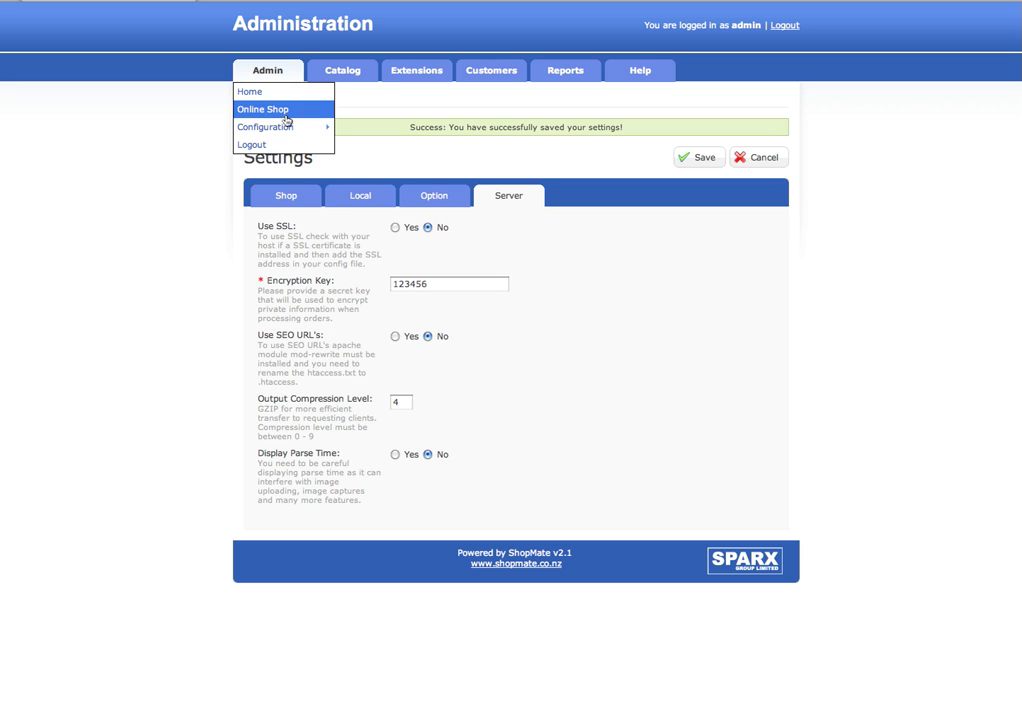
# - Reload Settings via Admin > Configuration > Setting to land on the Shop tab
pyautogui.moveTo(301, 128)
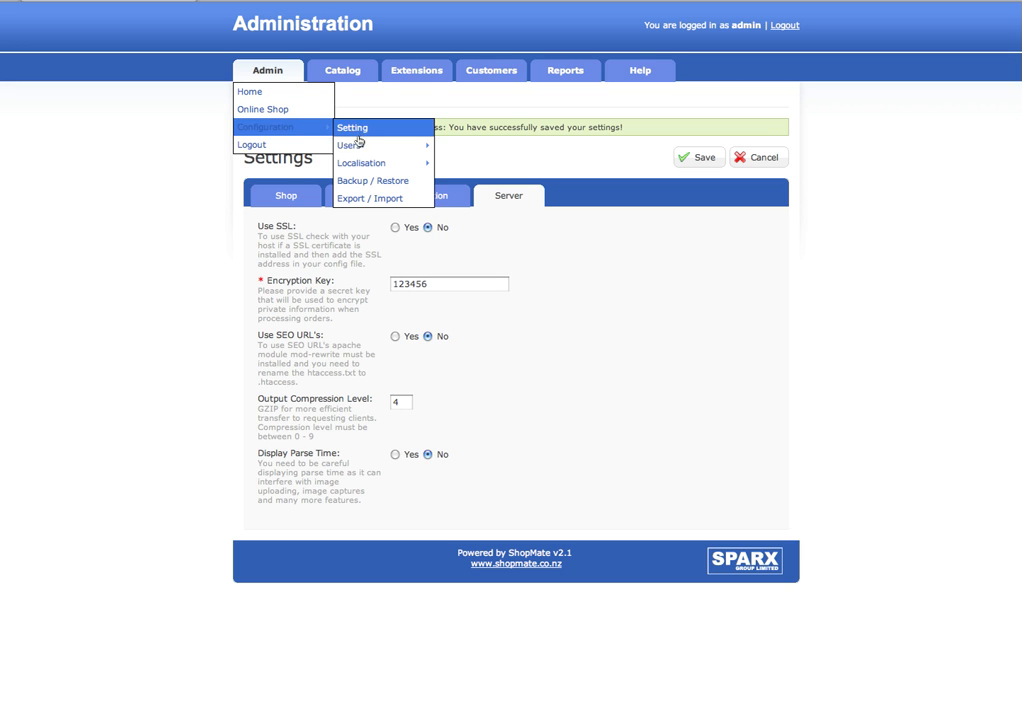
pyautogui.moveTo(363, 160)
pyautogui.click(382, 129)
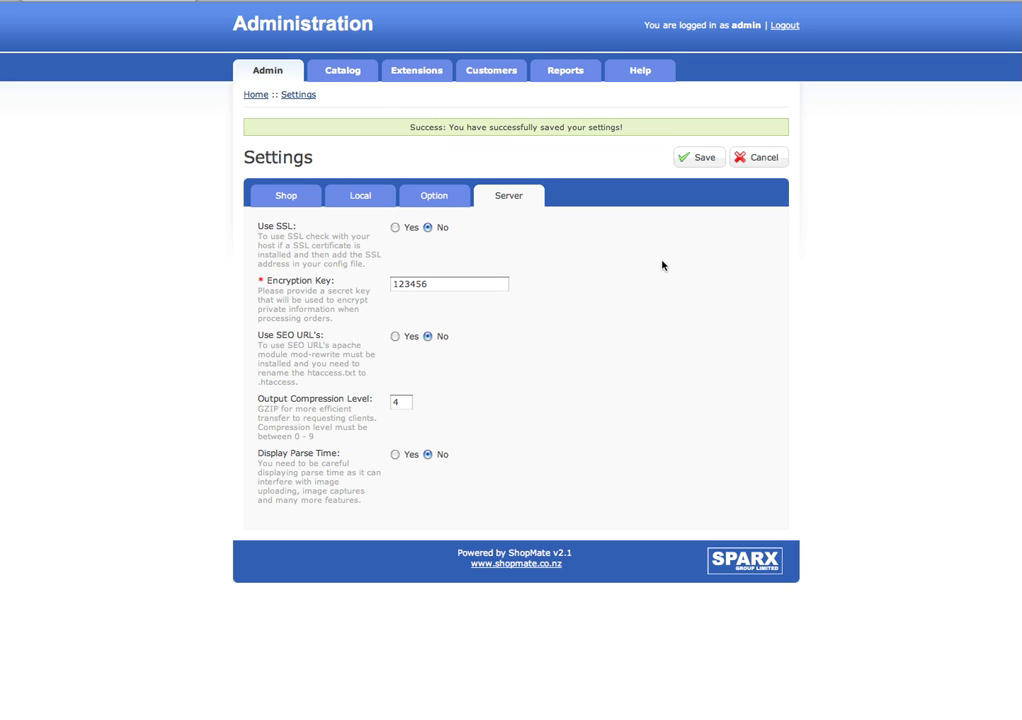
pyautogui.moveTo(272, 86)
pyautogui.click(291, 192)
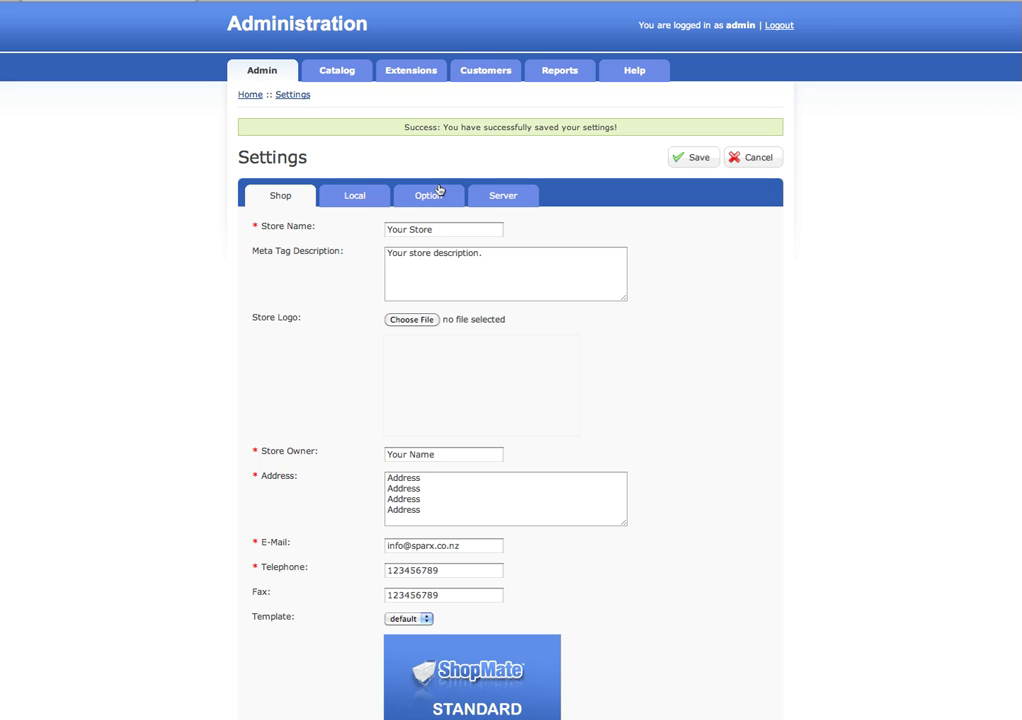